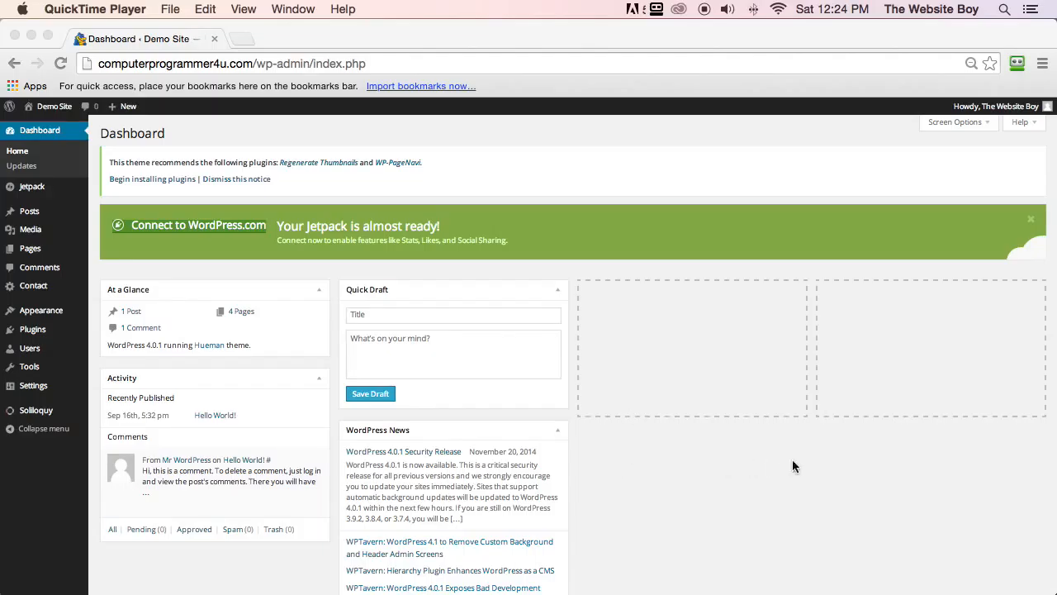
Open the list of all pages in the site admin and enlarge the browser zoom to 100%.
click(33, 250)
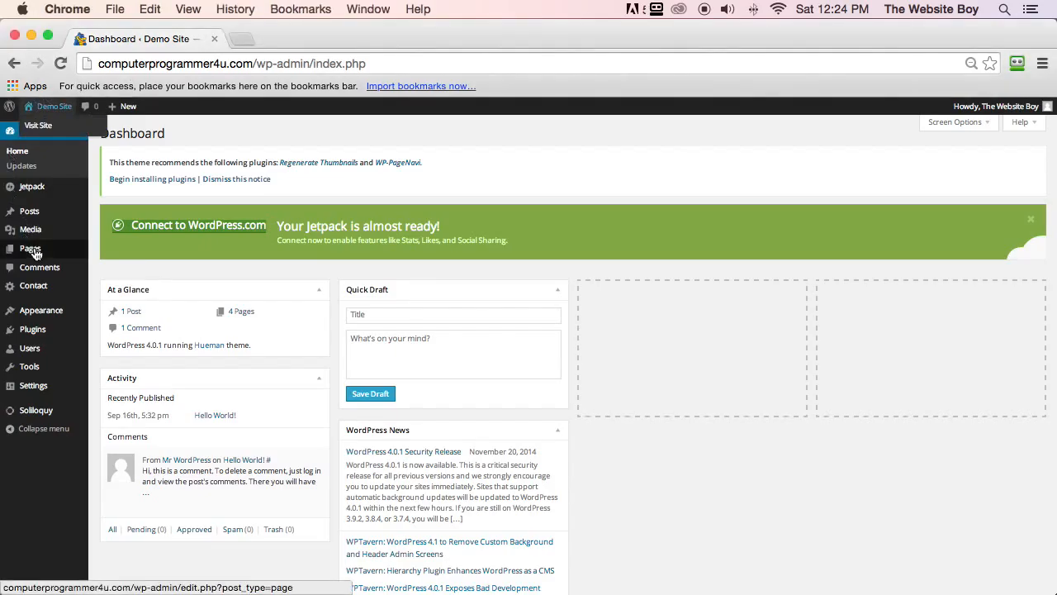
click(35, 253)
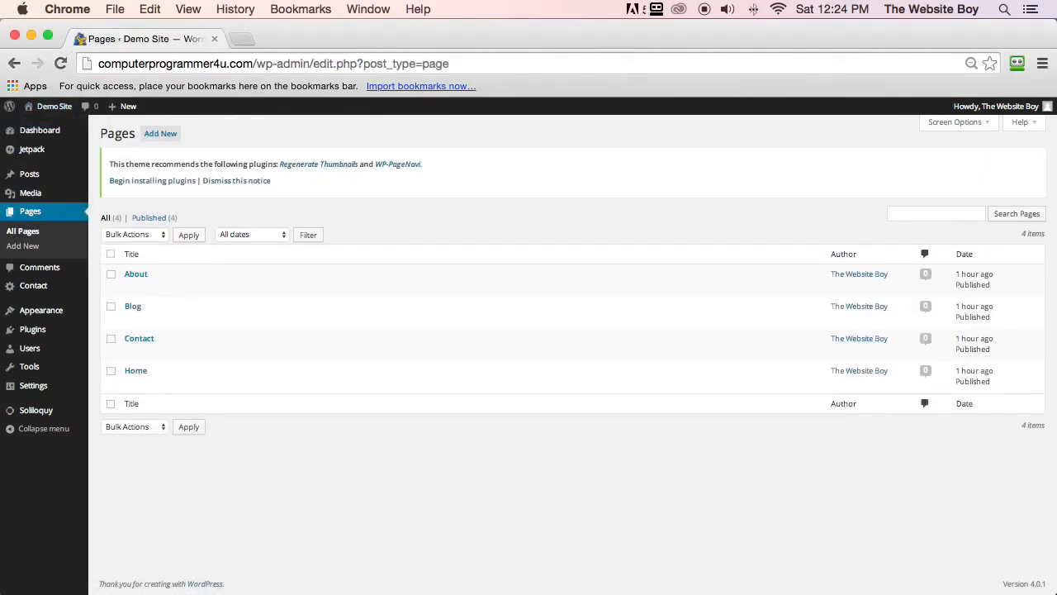
key(super+equal)
key(super+equal)
key(super+equal)
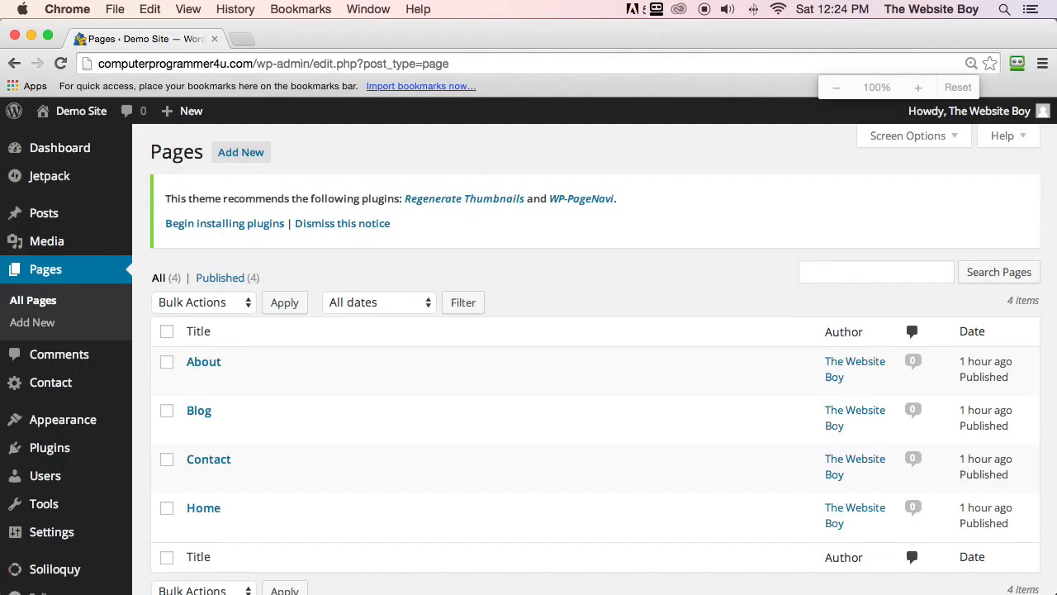
Open the live view of the Blog page in a new browser tab and switch to it.
scroll(463, 460, down, 2)
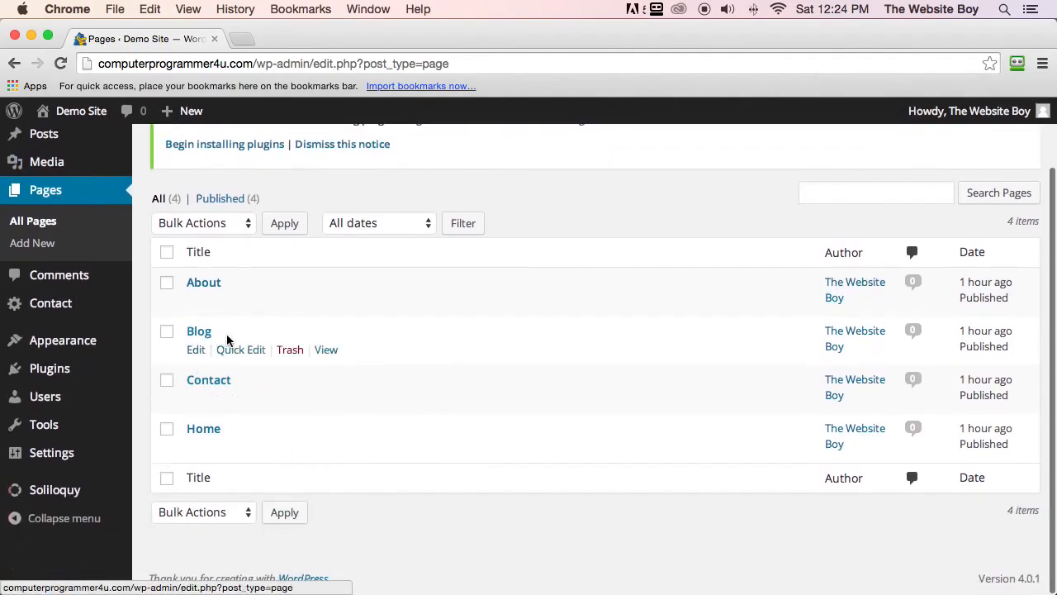
drag(228, 341, 189, 336)
right_click(328, 355)
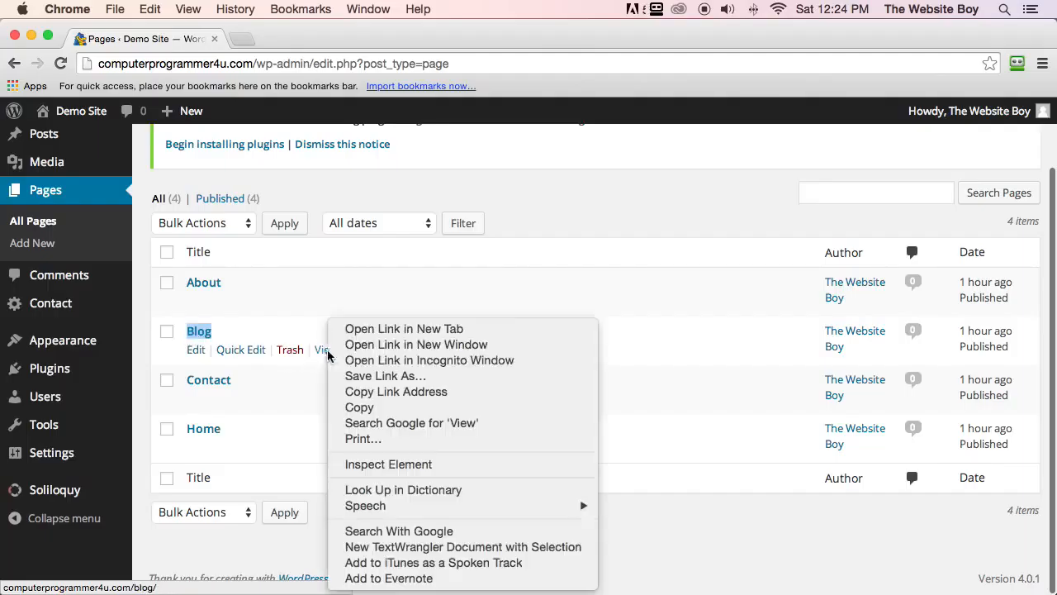
click(404, 329)
click(278, 39)
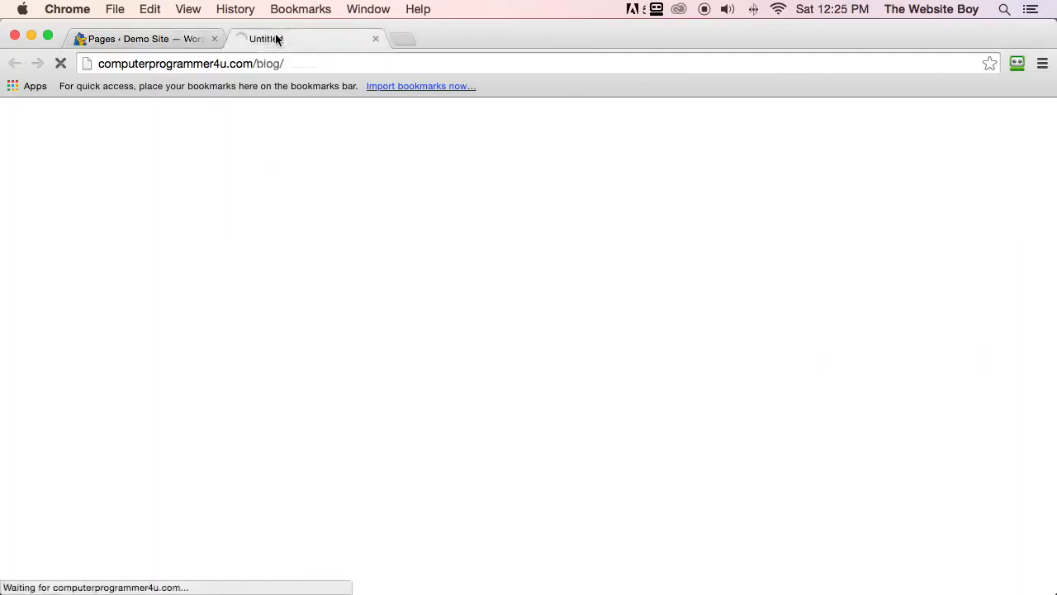
Examine the heading and content area of the live Blog page for any posts.
scroll(422, 347, down, 5)
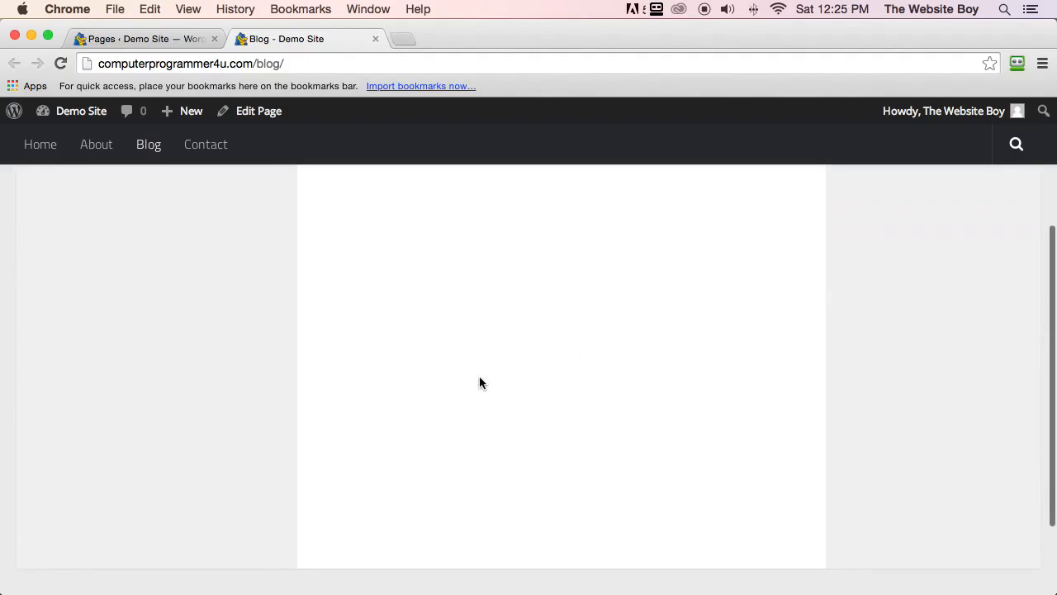
scroll(465, 380, up, 3)
scroll(465, 380, down, 2)
scroll(448, 375, up, 2)
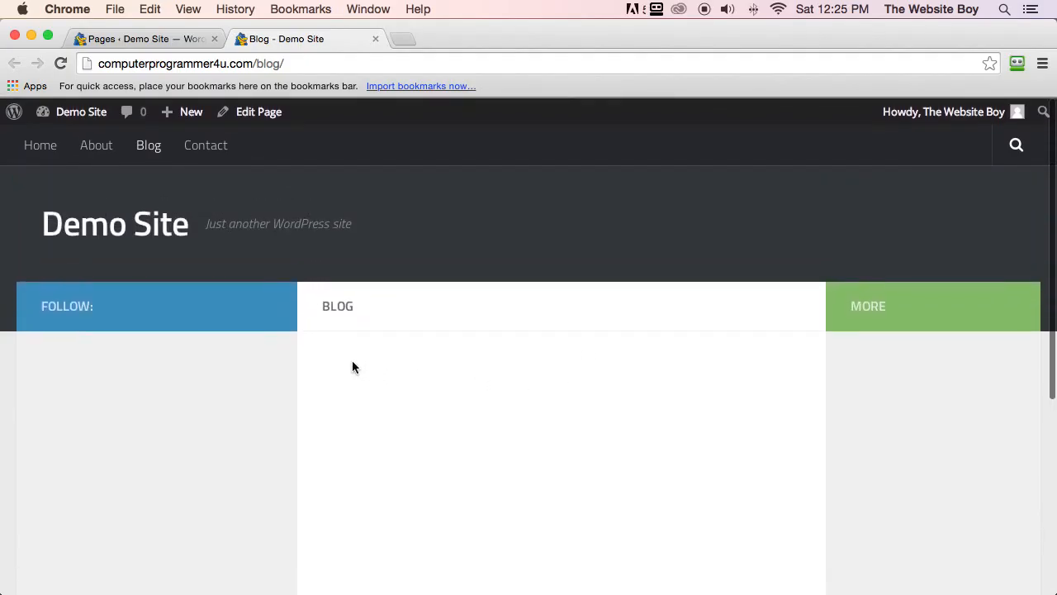
drag(353, 307, 321, 307)
scroll(373, 360, down, 2)
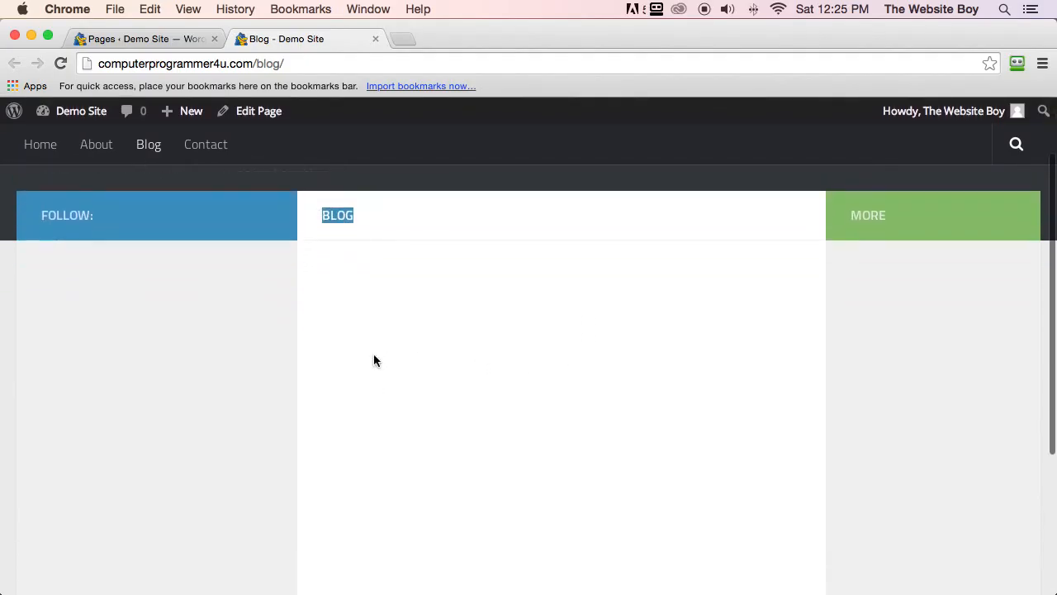
click(336, 270)
Return to the site admin and open the list of all posts.
click(147, 40)
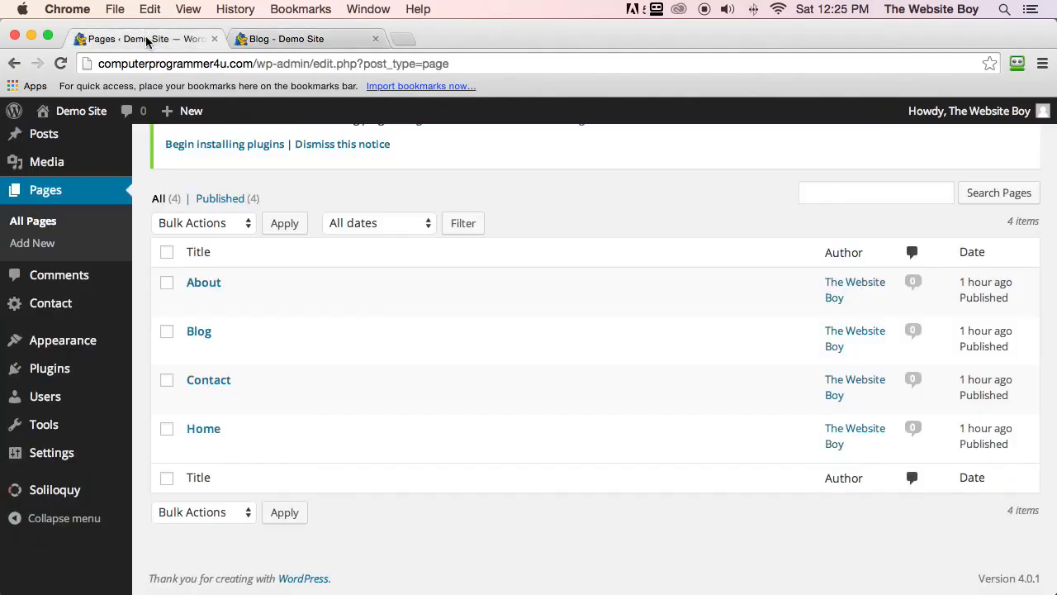
scroll(118, 194, up, 2)
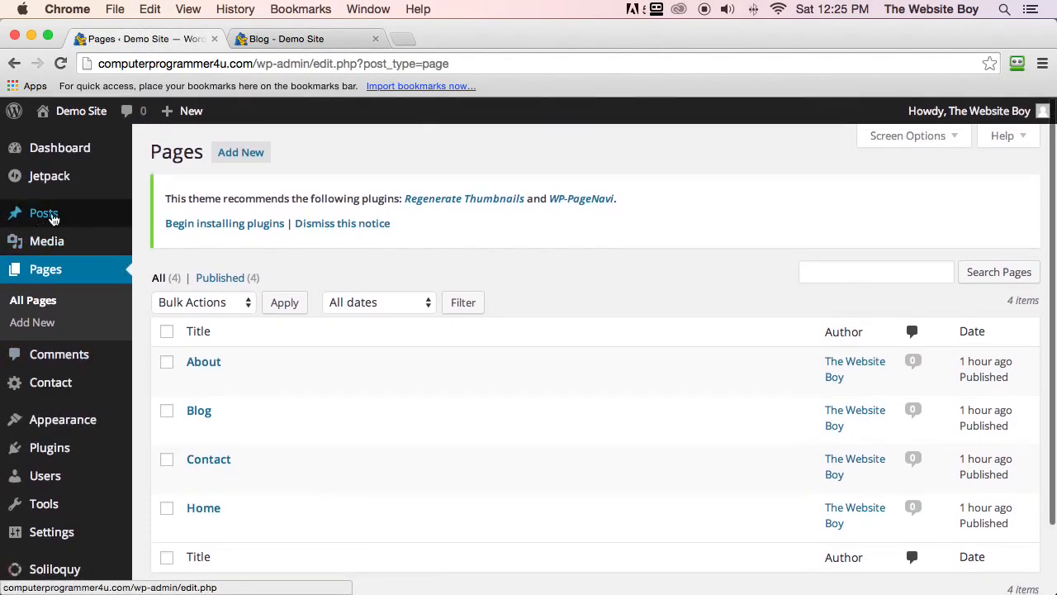
mouse_move(52, 223)
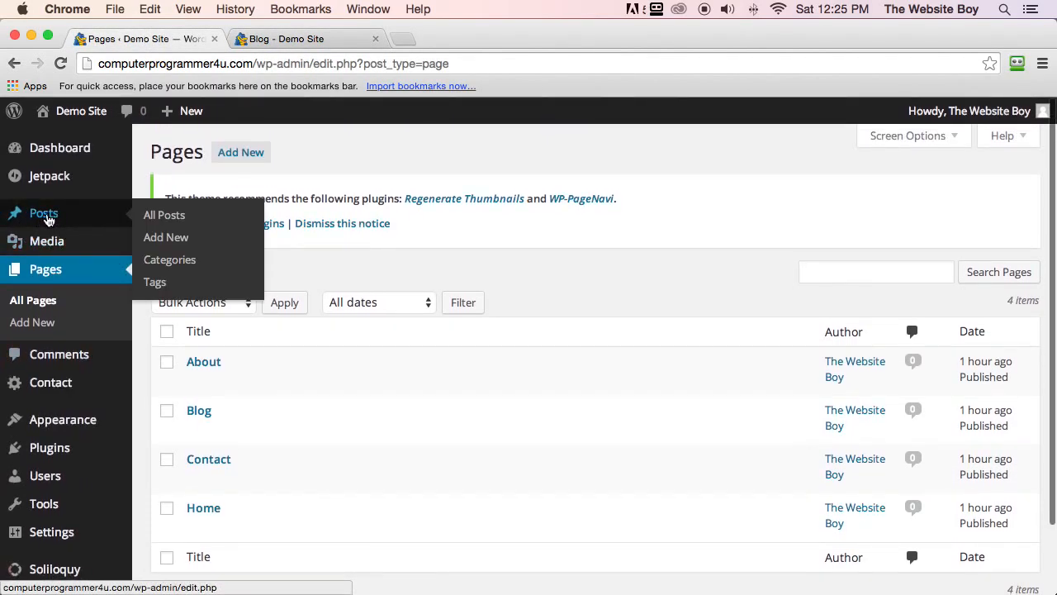
click(50, 219)
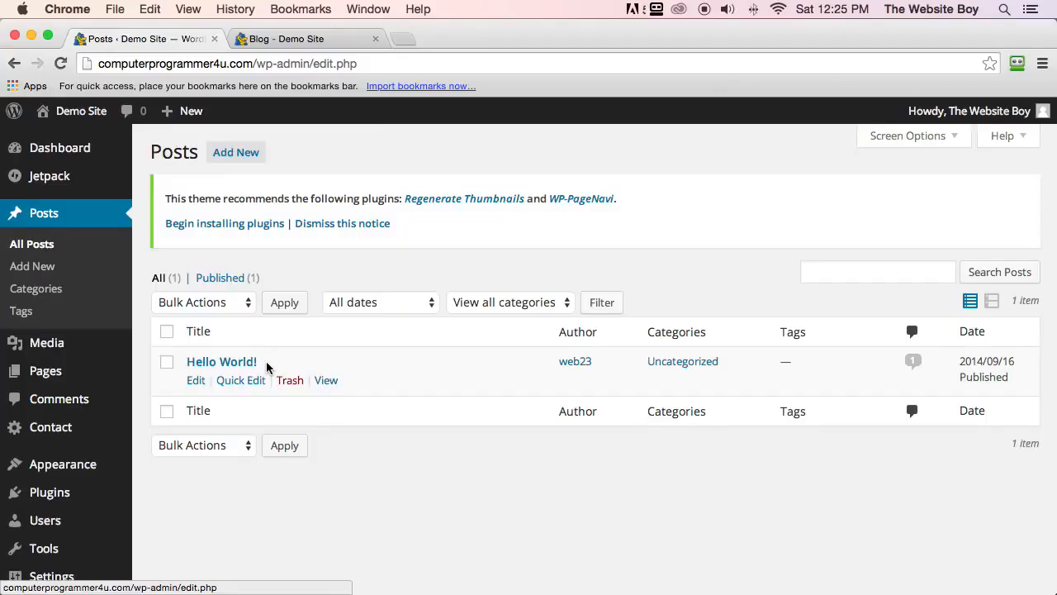
Check the live Blog page's address and content against the posts list, ending back in the site admin.
click(306, 38)
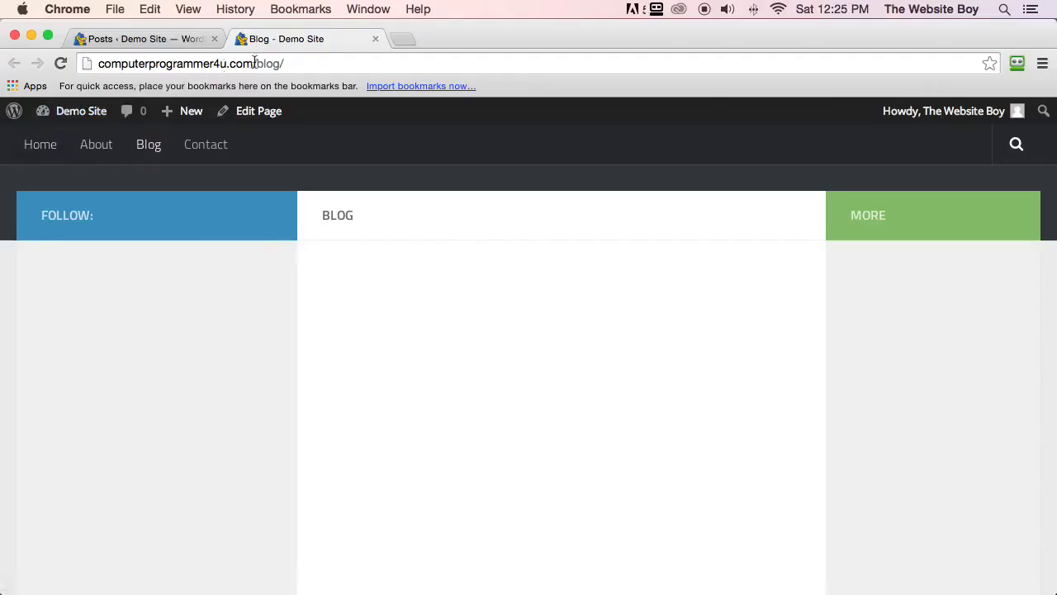
click(222, 66)
click(364, 247)
click(152, 40)
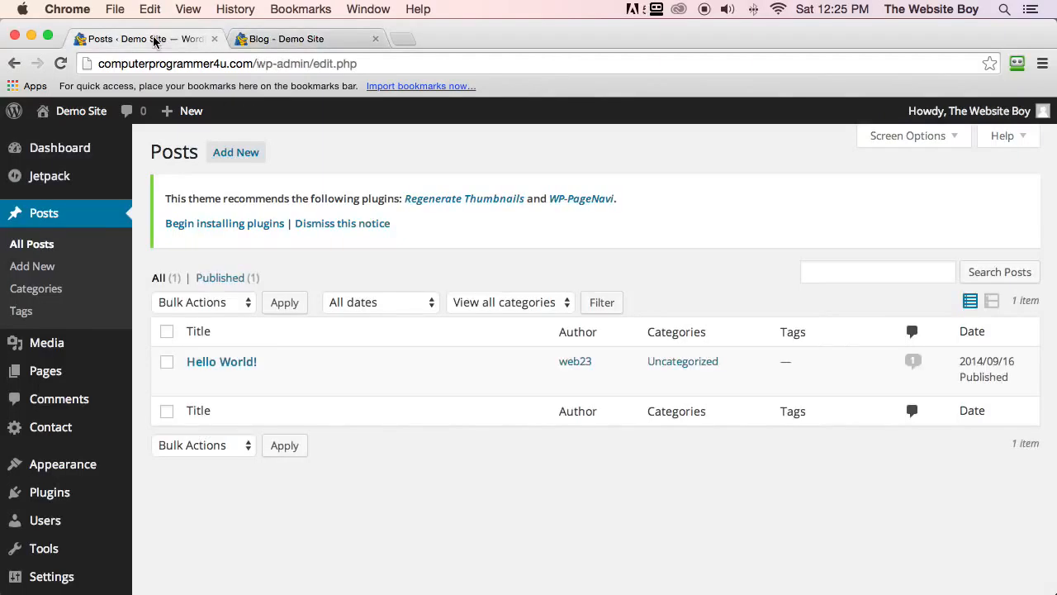
In the Reading settings, assign Blog as the posts page and save the changes.
scroll(80, 325, down, 2)
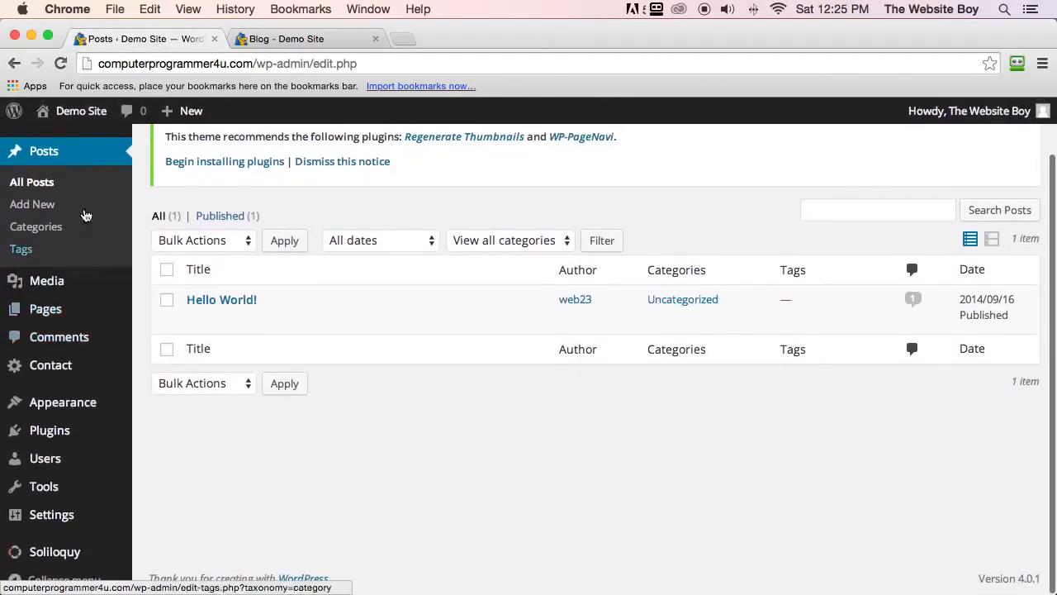
mouse_move(111, 517)
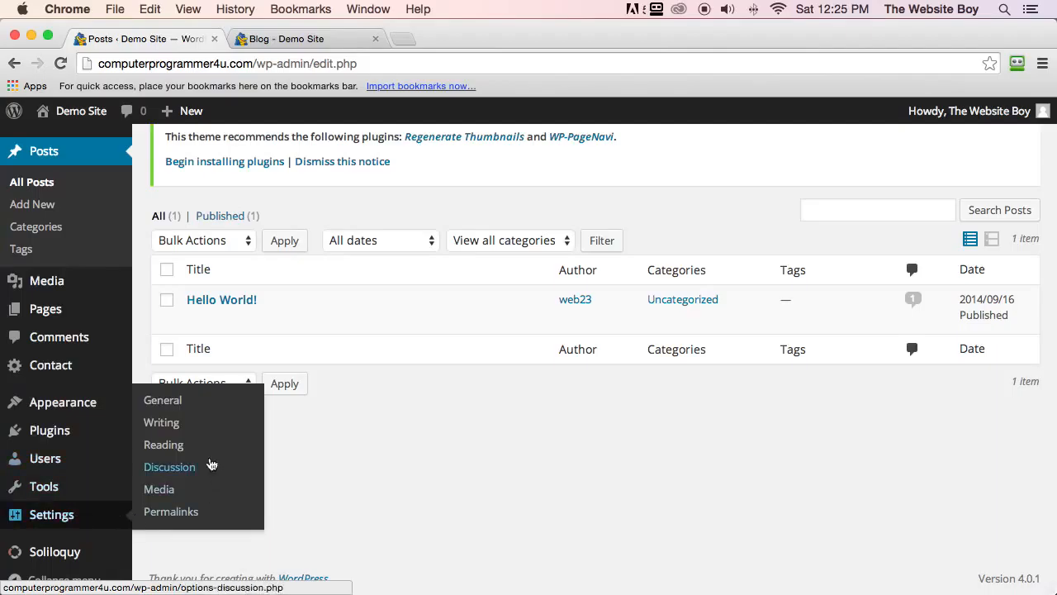
click(165, 445)
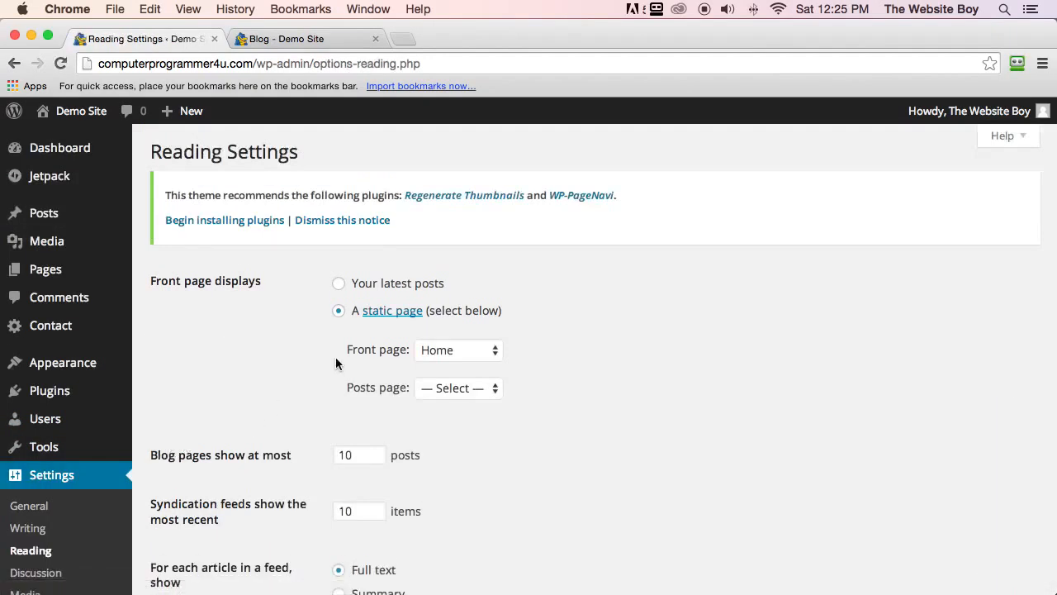
scroll(547, 380, down, 3)
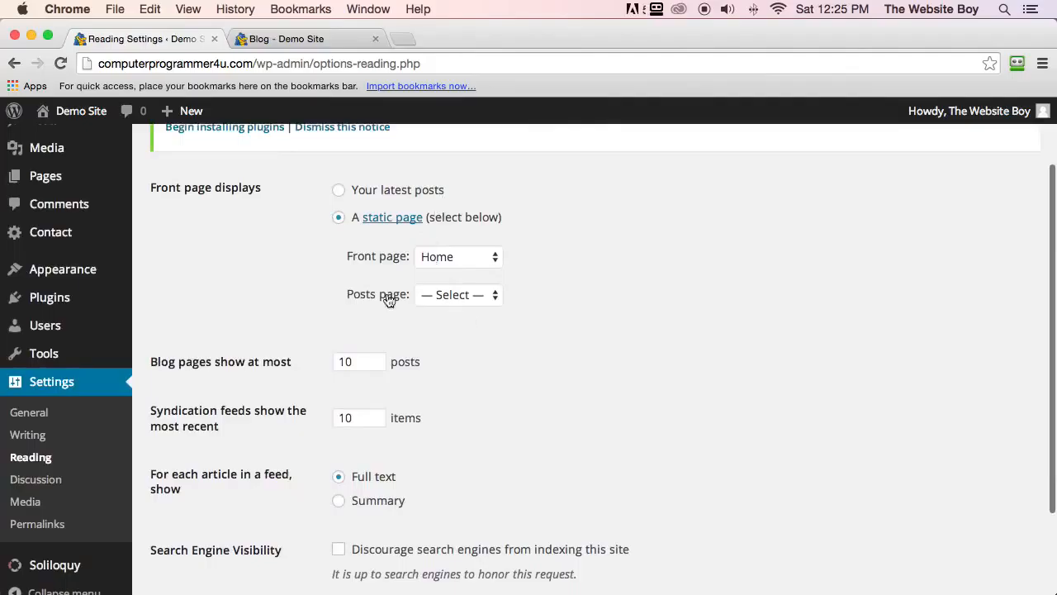
drag(343, 294, 411, 303)
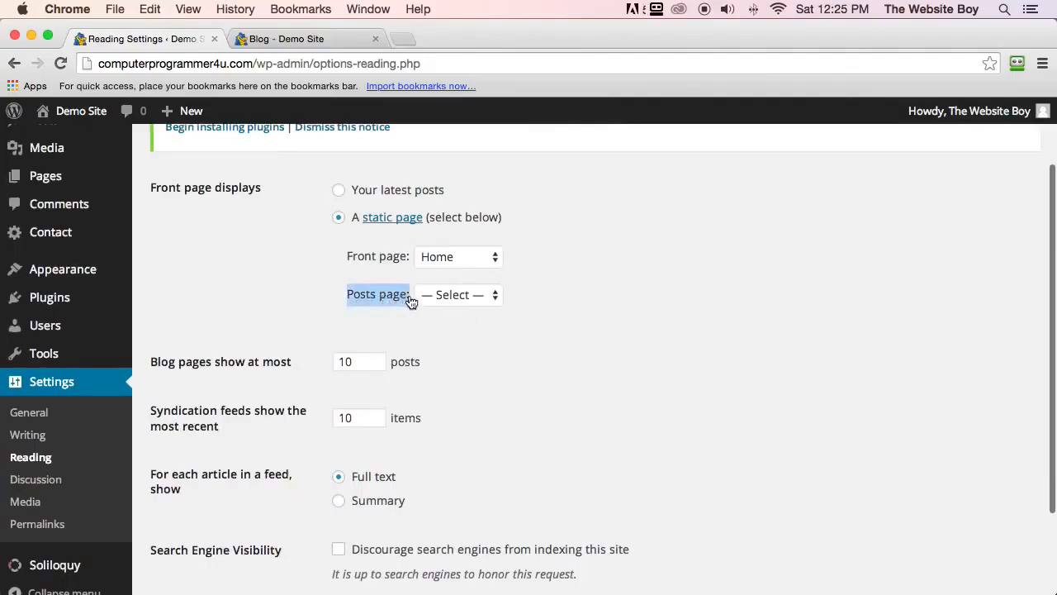
click(462, 294)
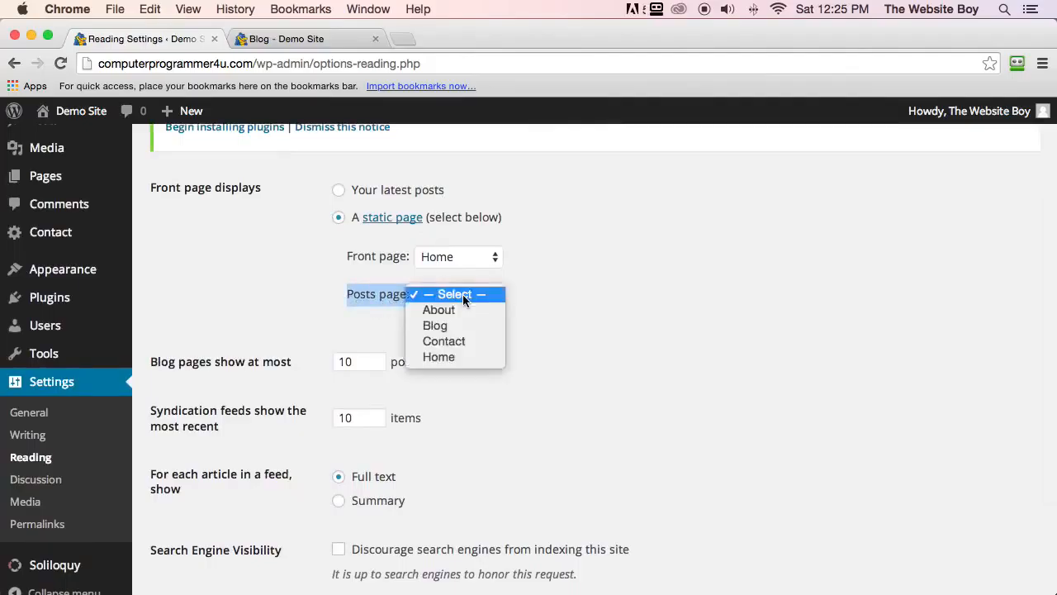
click(459, 326)
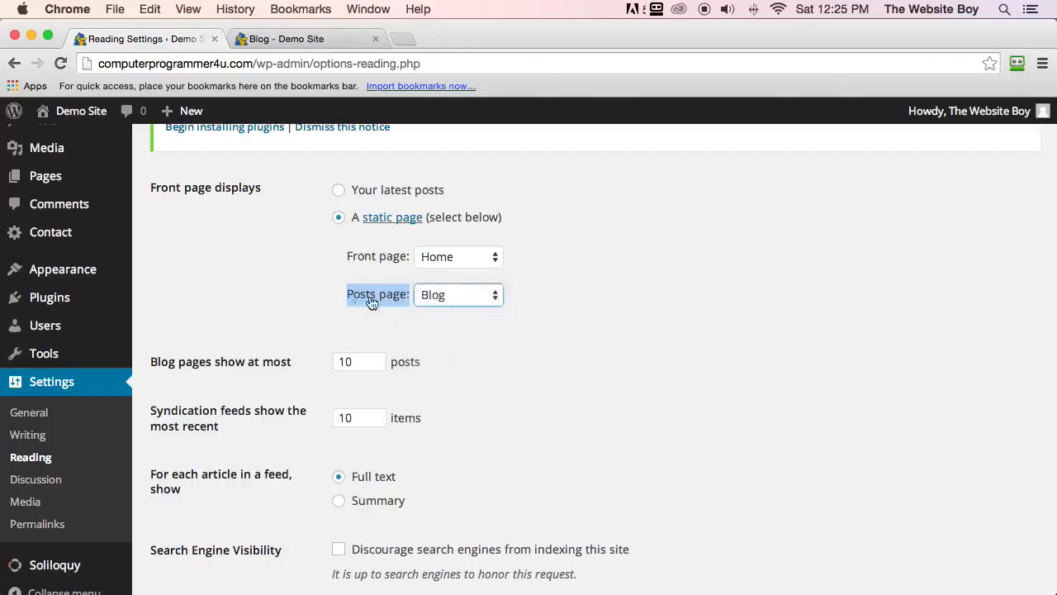
click(340, 299)
double_click(346, 296)
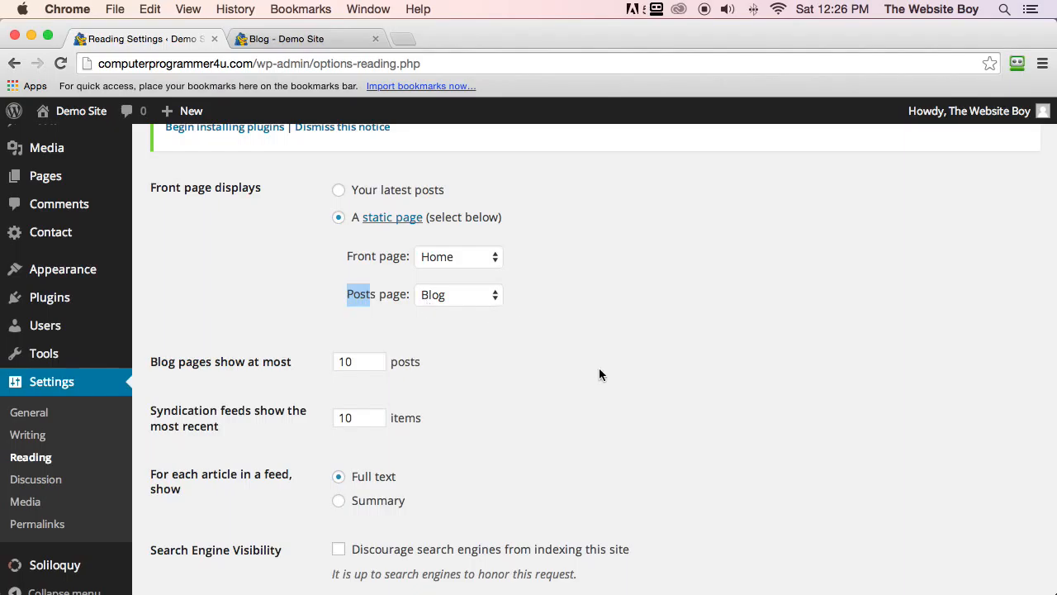
scroll(600, 375, down, 3)
click(201, 518)
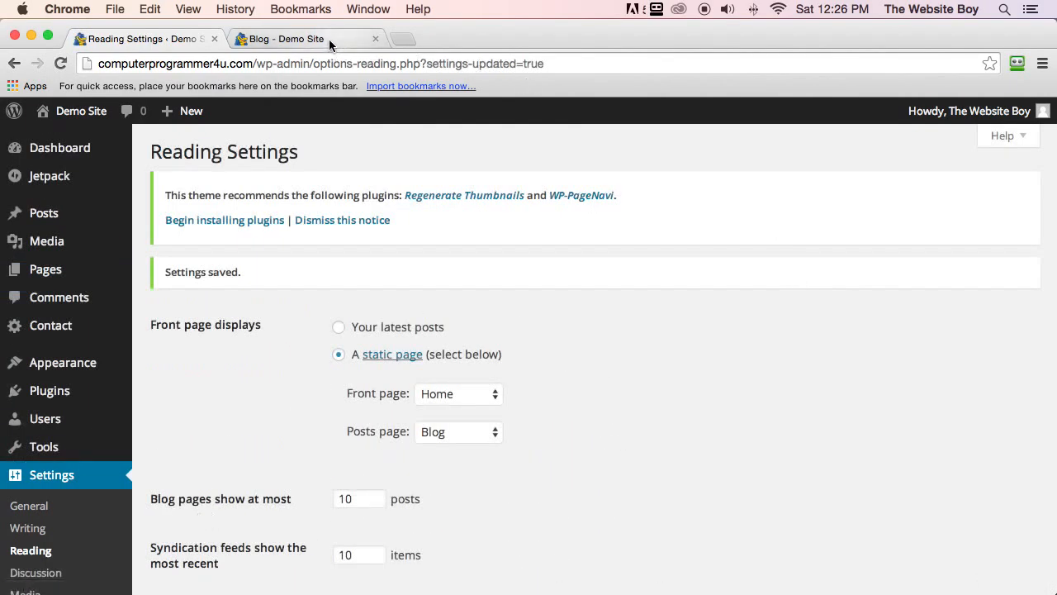
Reload the live Blog page and examine how posts are displayed on it.
click(328, 39)
click(60, 63)
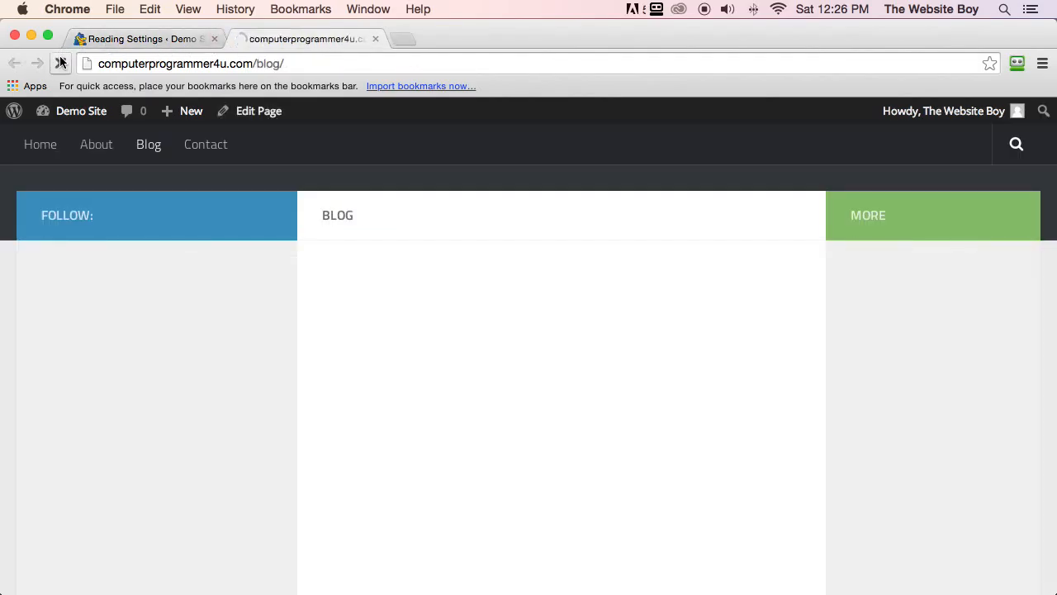
scroll(441, 349, down, 3)
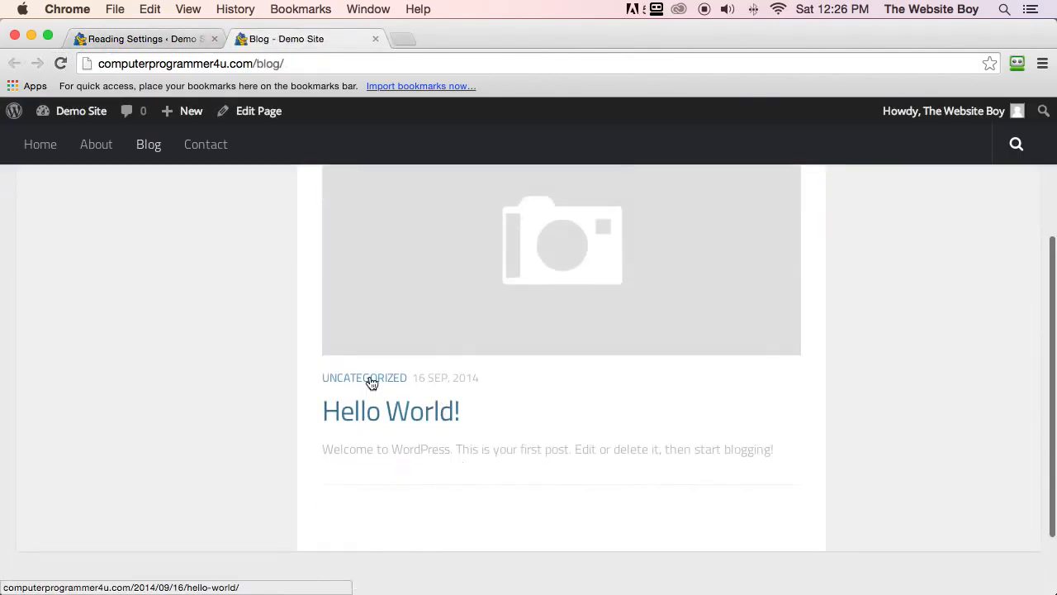
scroll(446, 427, up, 3)
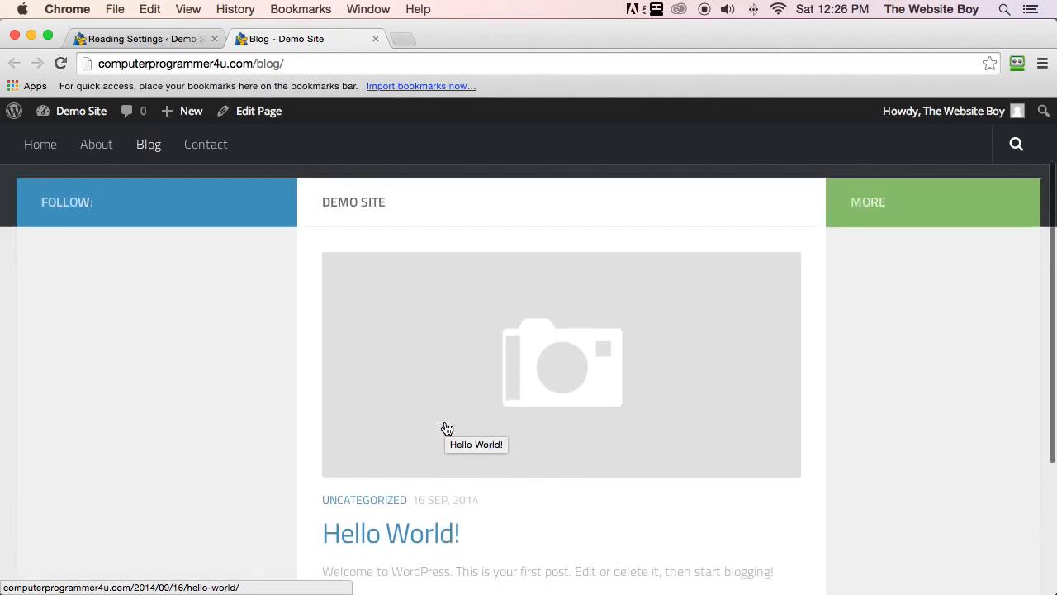
scroll(447, 427, up, 3)
scroll(449, 427, down, 5)
scroll(454, 424, up, 5)
scroll(471, 411, down, 2)
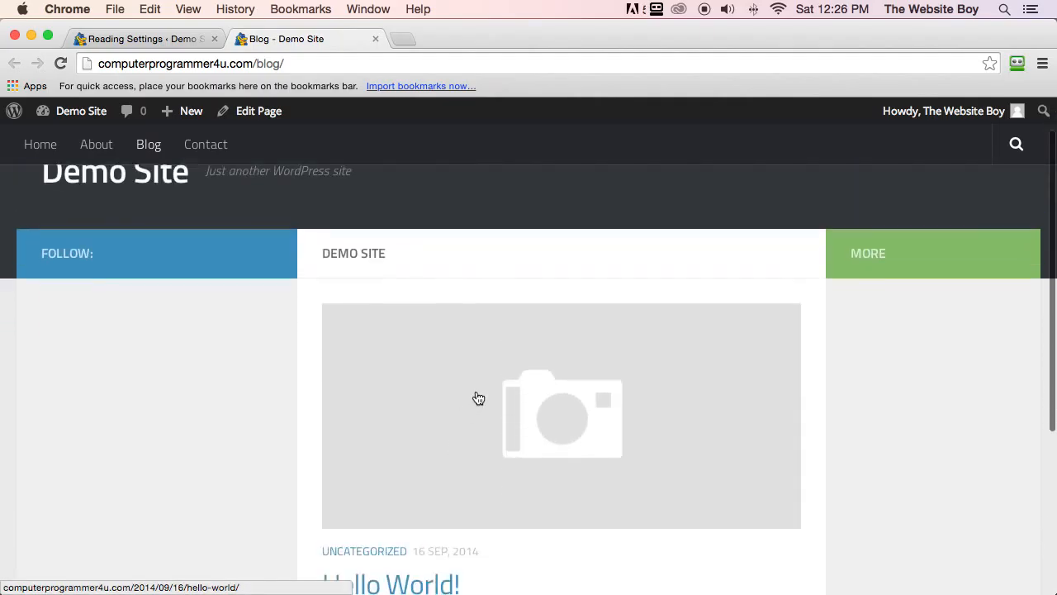
scroll(496, 394, down, 2)
scroll(503, 393, up, 2)
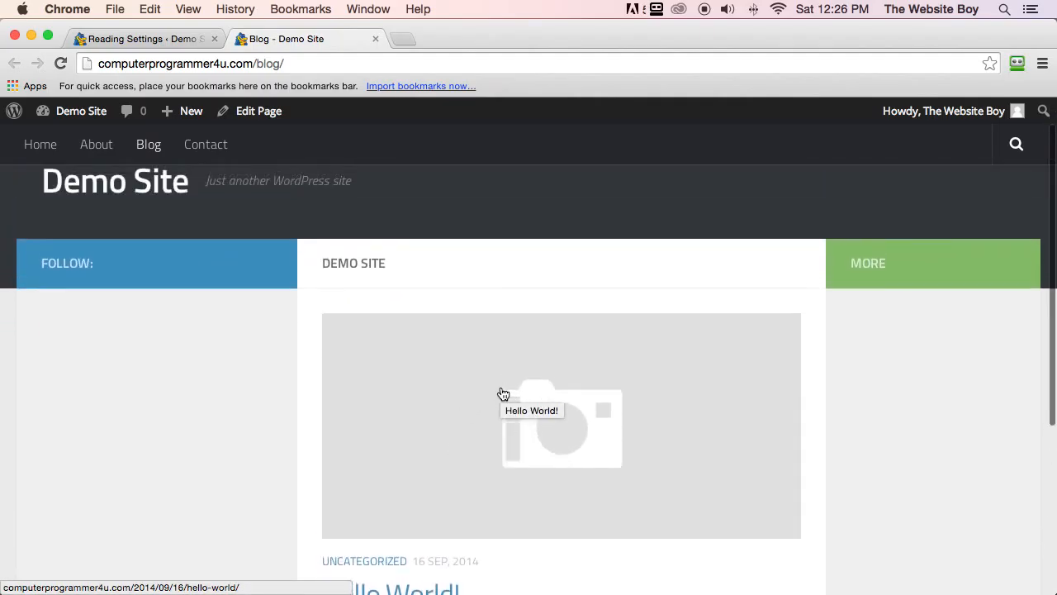
scroll(502, 394, up, 1)
Return to the site admin and open the "Hello World!" post for editing.
click(174, 43)
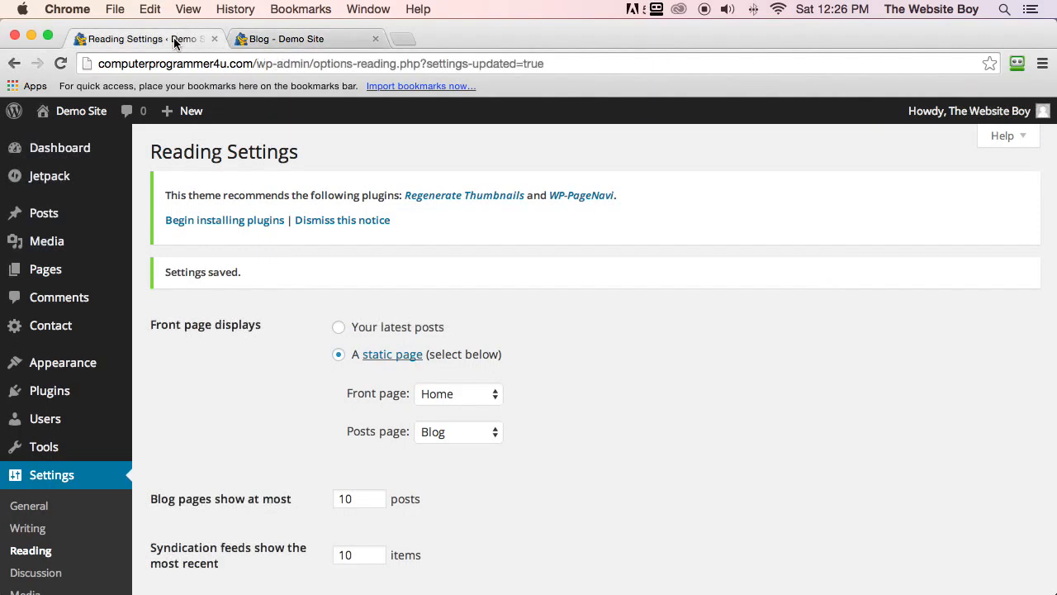
click(43, 215)
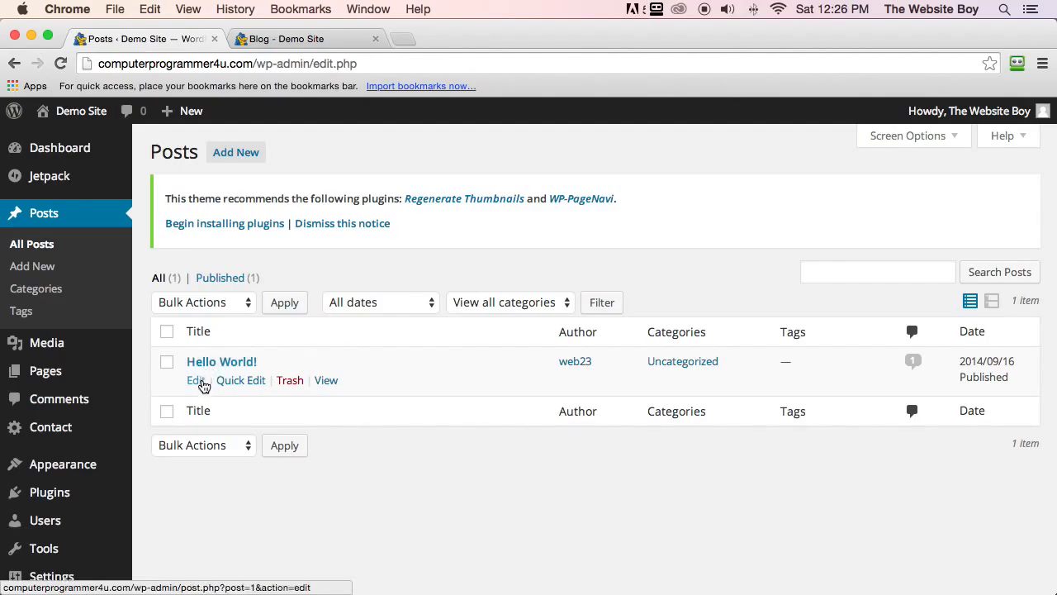
click(197, 381)
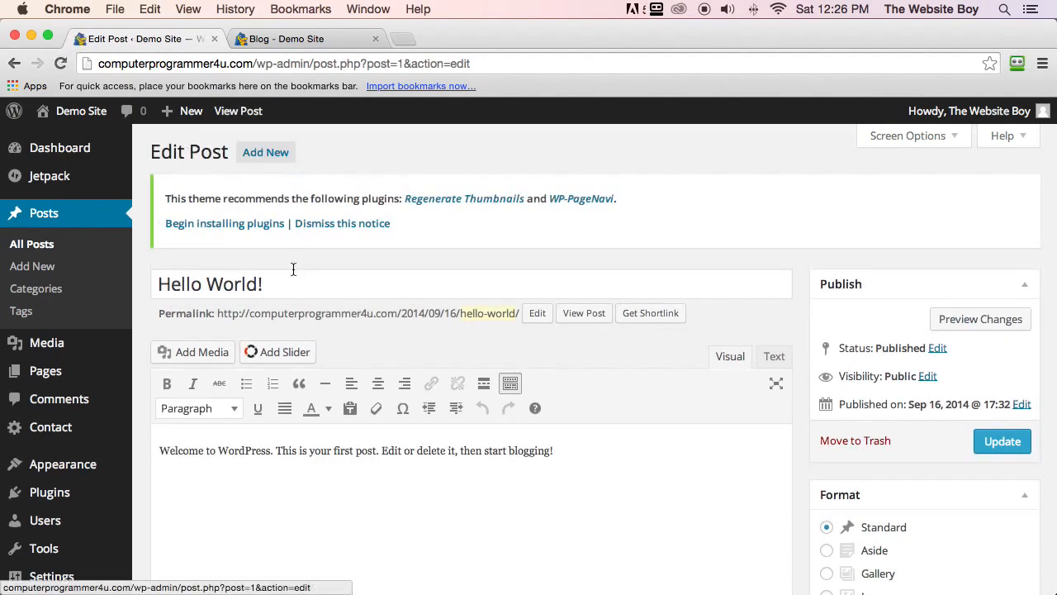
Replace the post's title with "First Post by The Website Boy".
key(super+a)
text(Fir)
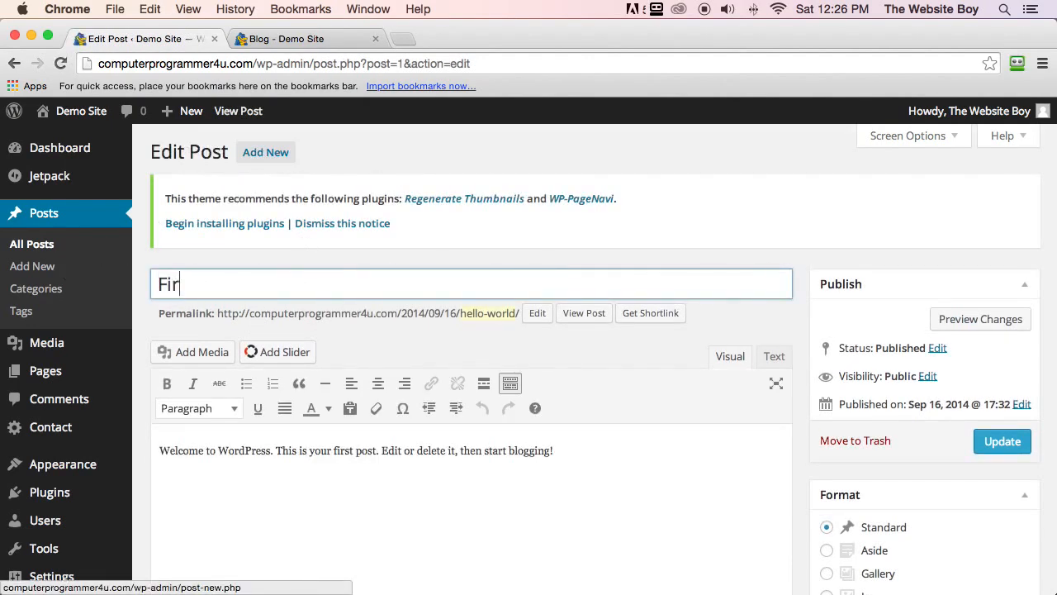
text(st Post by THe)
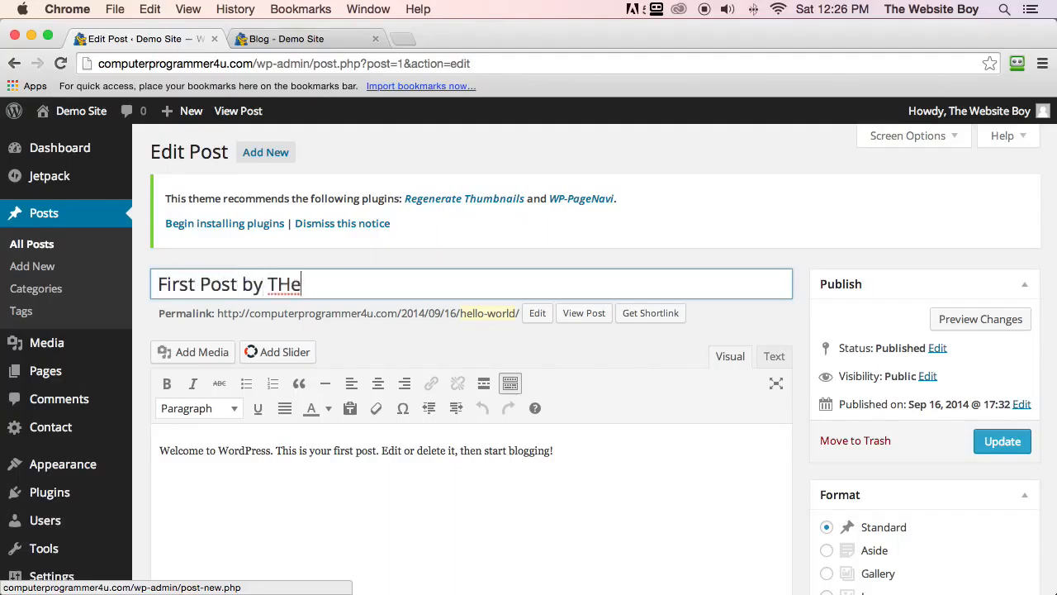
key(BackSpace)
key(BackSpace)
text(he Websitwe)
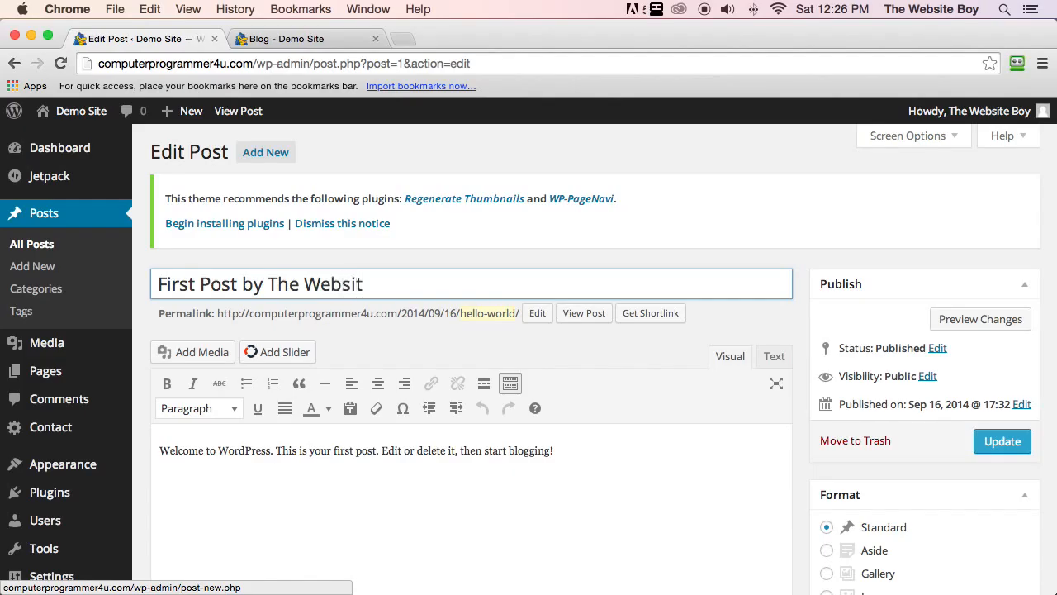
key(BackSpace)
key(BackSpace)
text(e Boy)
Set slide_1.jpg from the media library as the post's featured image and update the post.
scroll(544, 493, down, 10)
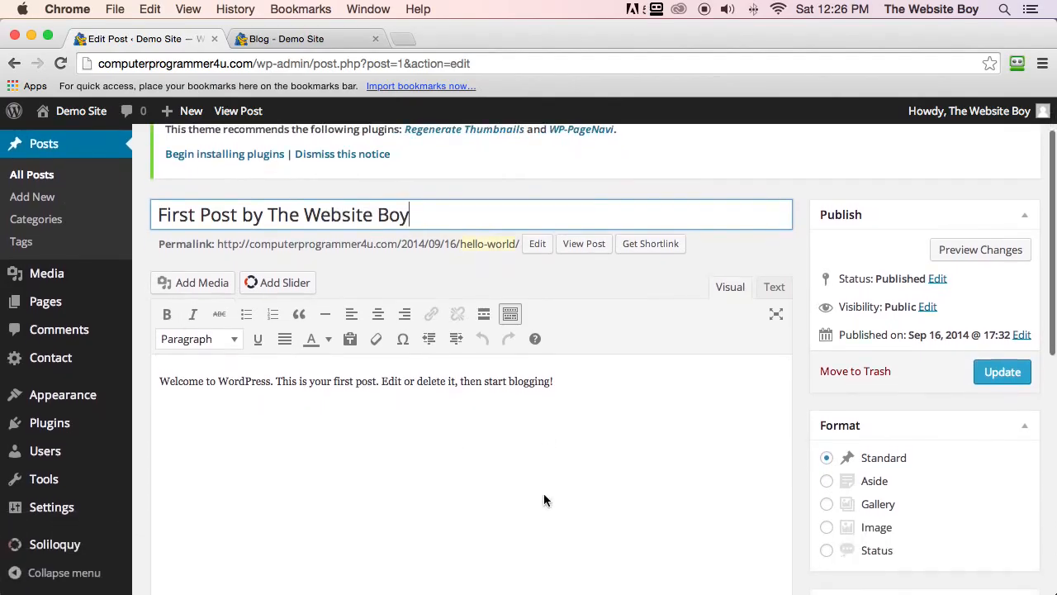
scroll(606, 434, down, 2)
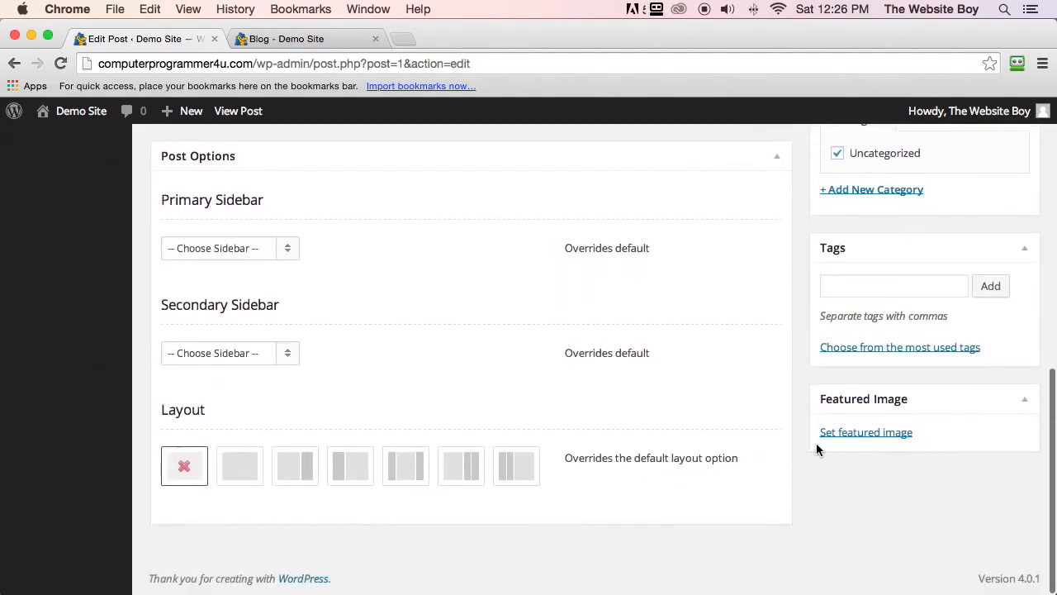
scroll(838, 432, up, 2)
scroll(844, 444, down, 2)
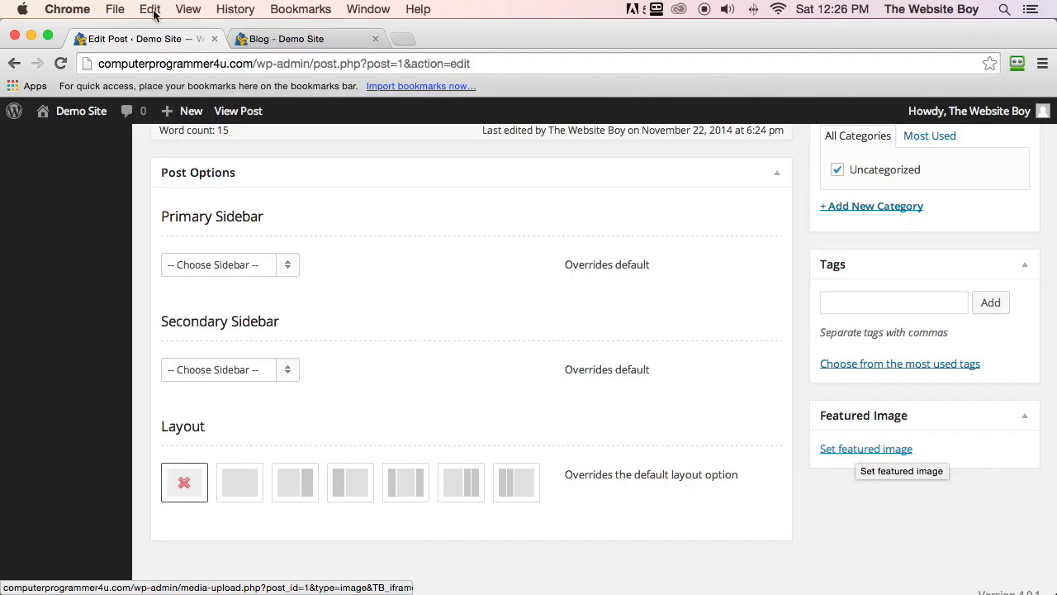
key(ctrl+Tab)
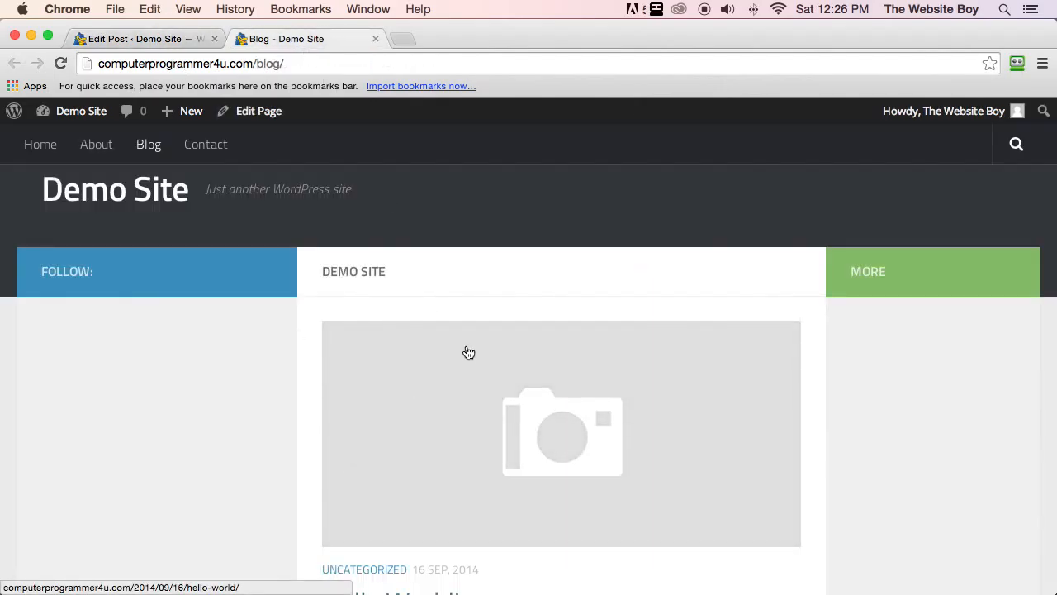
click(140, 39)
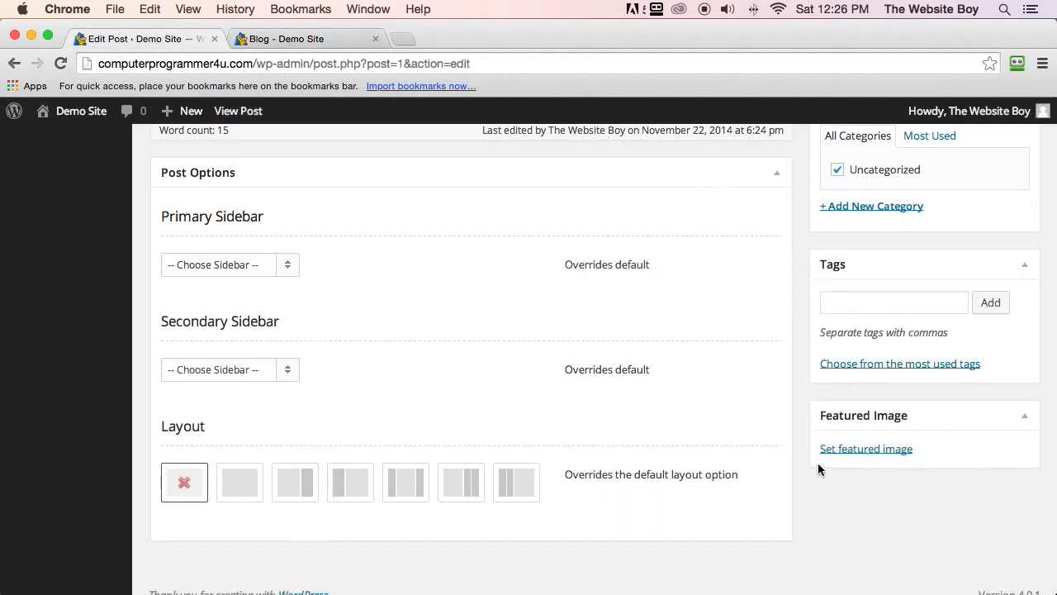
click(857, 451)
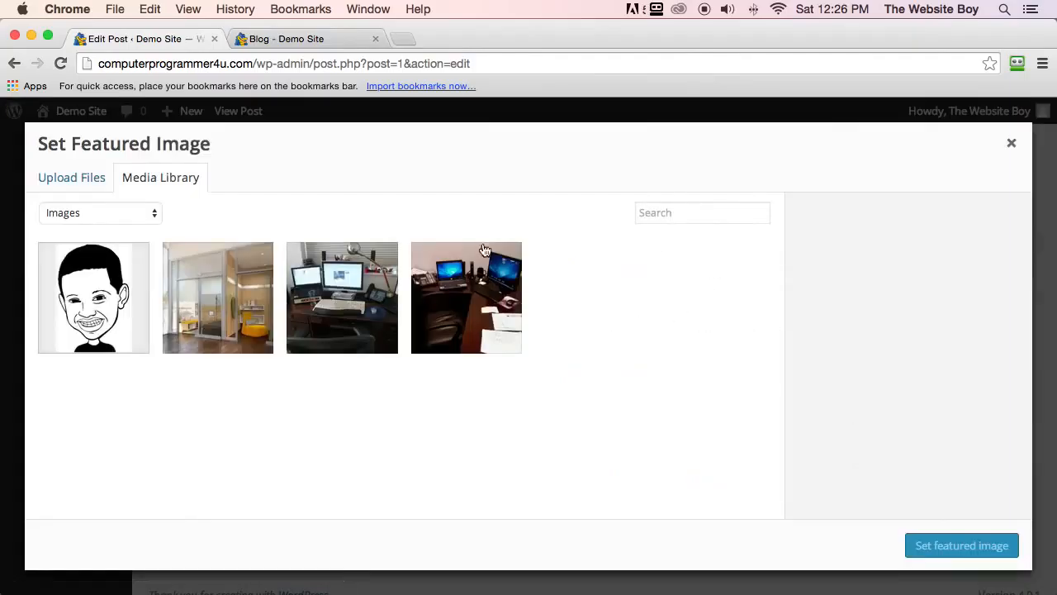
click(494, 296)
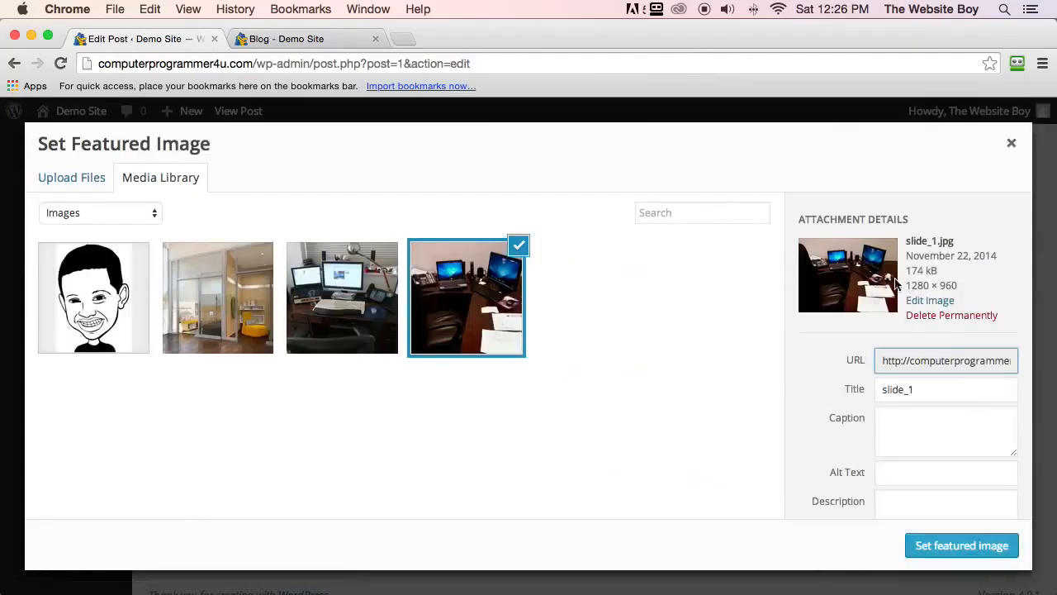
click(988, 557)
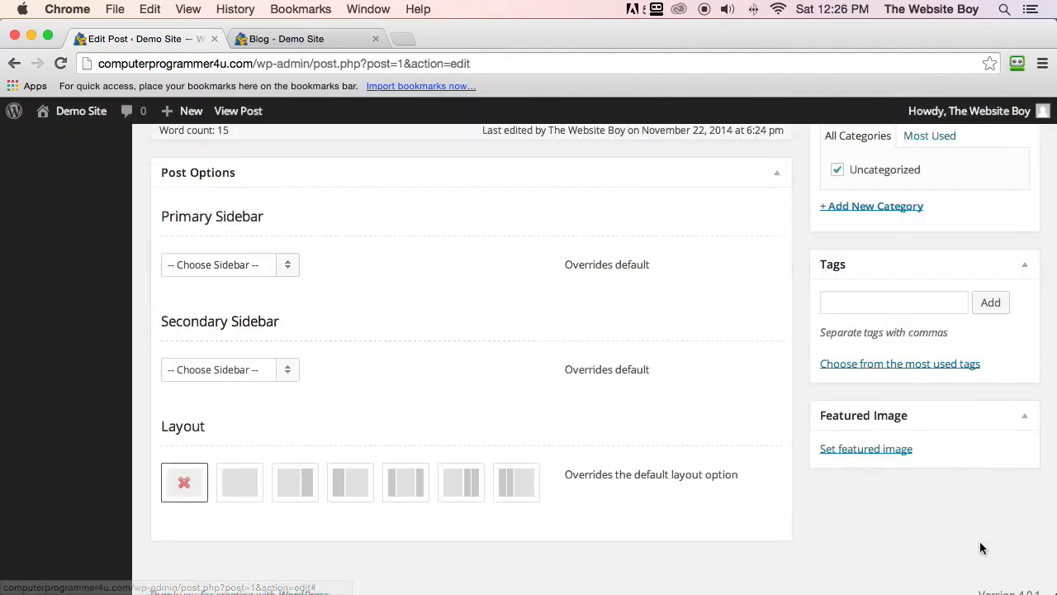
scroll(980, 541, up, 10)
click(995, 447)
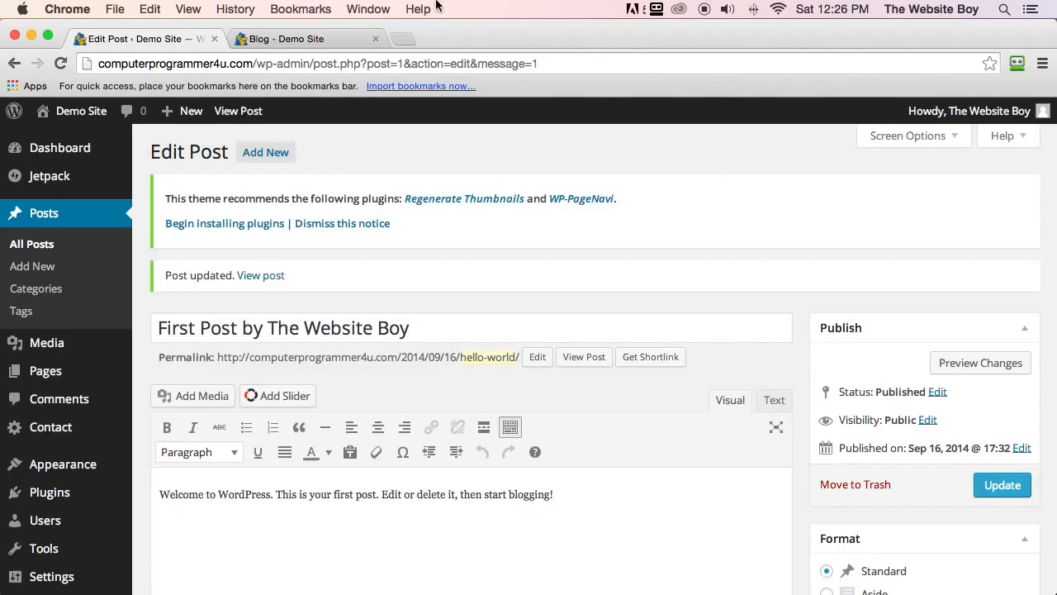
Reload the live Blog page and examine the updated post's title, featured image and excerpt.
click(333, 41)
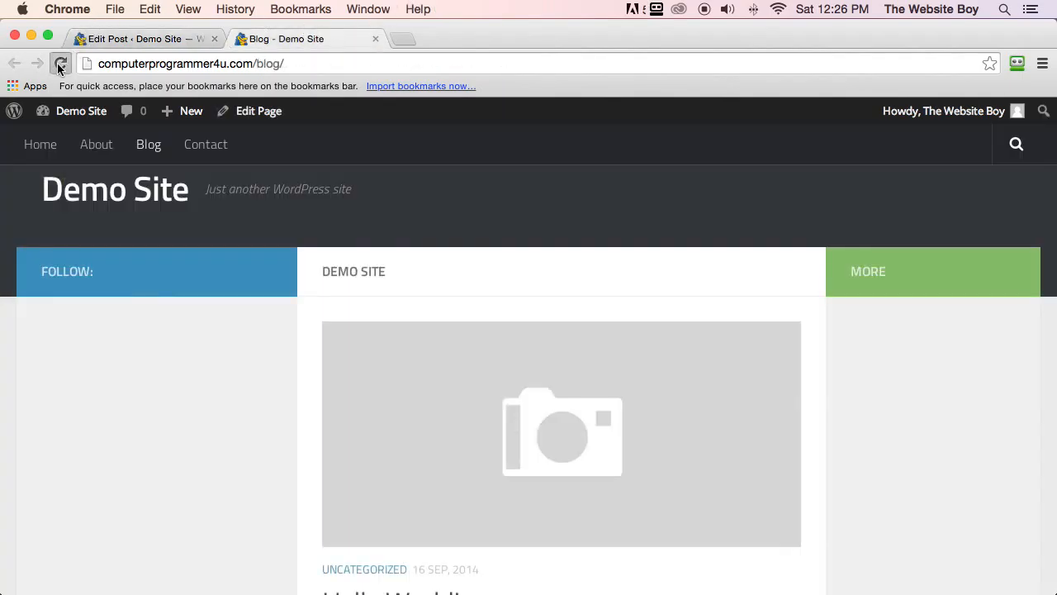
click(61, 63)
scroll(938, 458, down, 5)
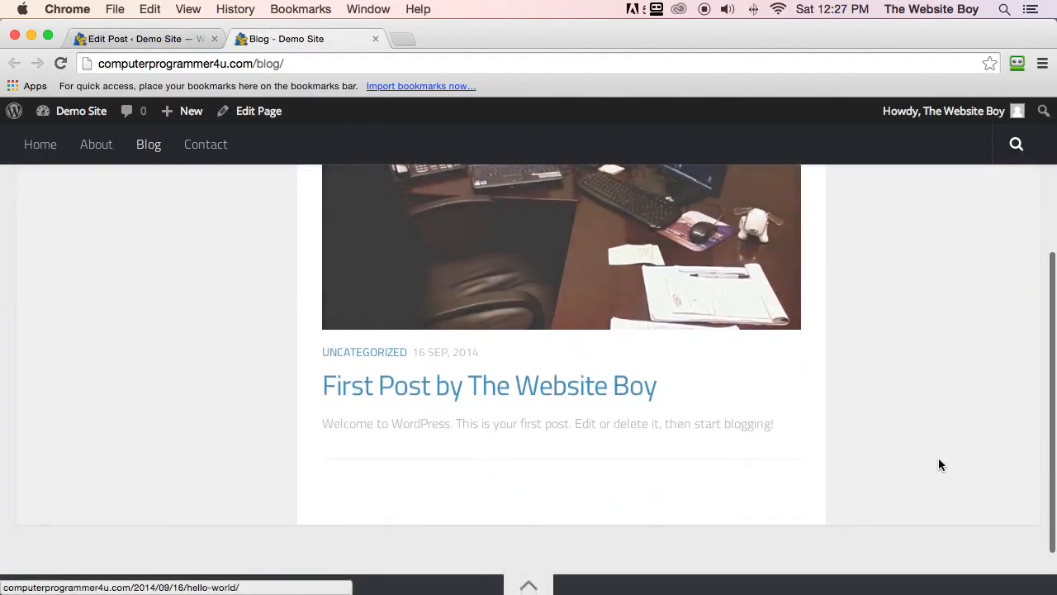
scroll(1004, 463, up, 3)
scroll(1004, 461, up, 2)
scroll(1005, 461, down, 2)
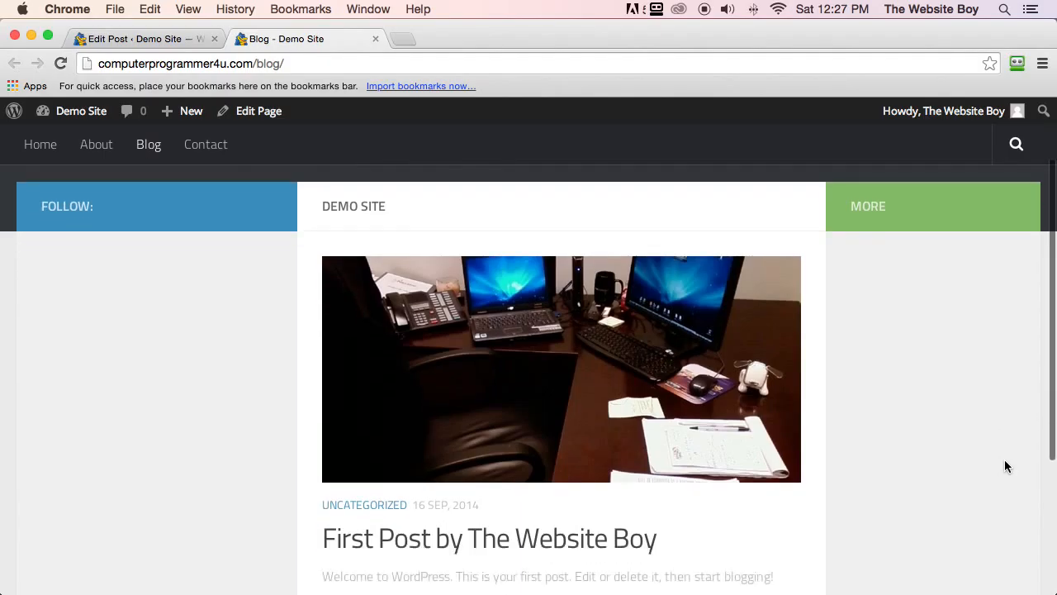
scroll(1005, 465, up, 1)
scroll(1003, 463, down, 3)
scroll(955, 438, up, 2)
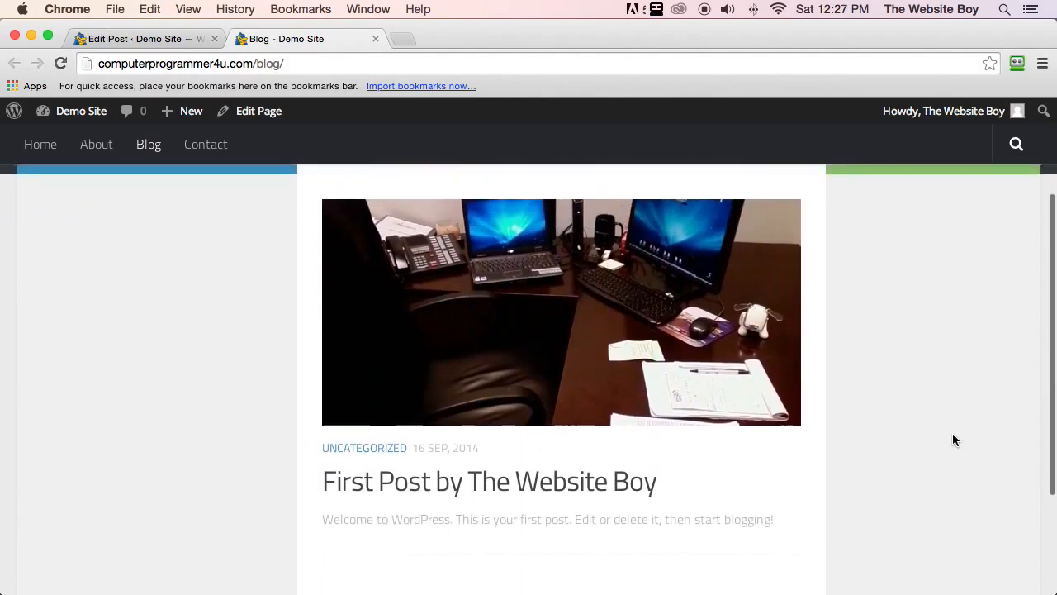
scroll(955, 438, down, 1)
scroll(883, 463, up, 3)
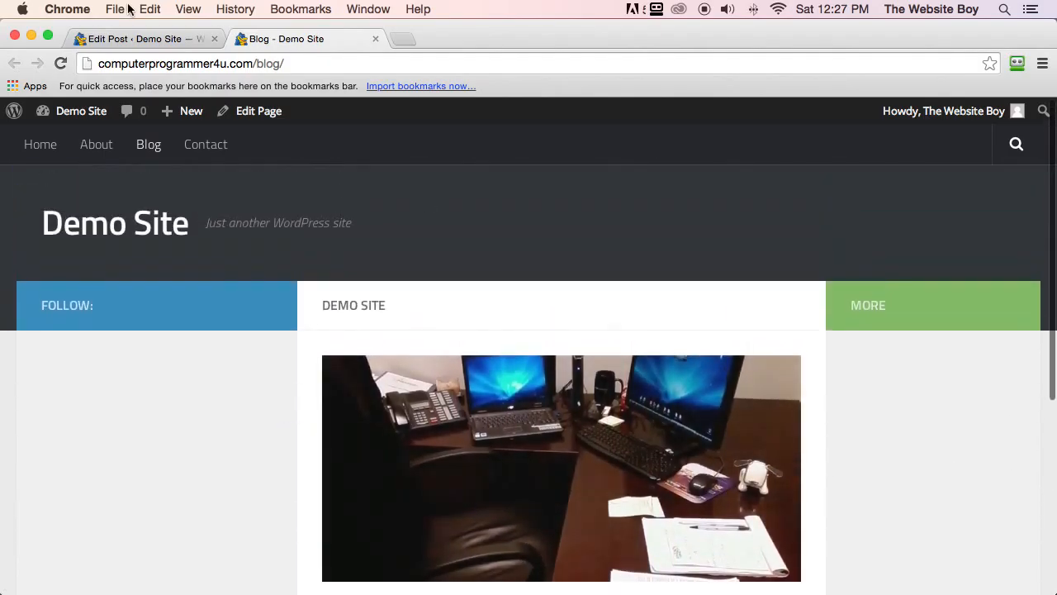
Return to the site admin and start a new post titled "SECOND POST ADDED BY TBW".
click(160, 41)
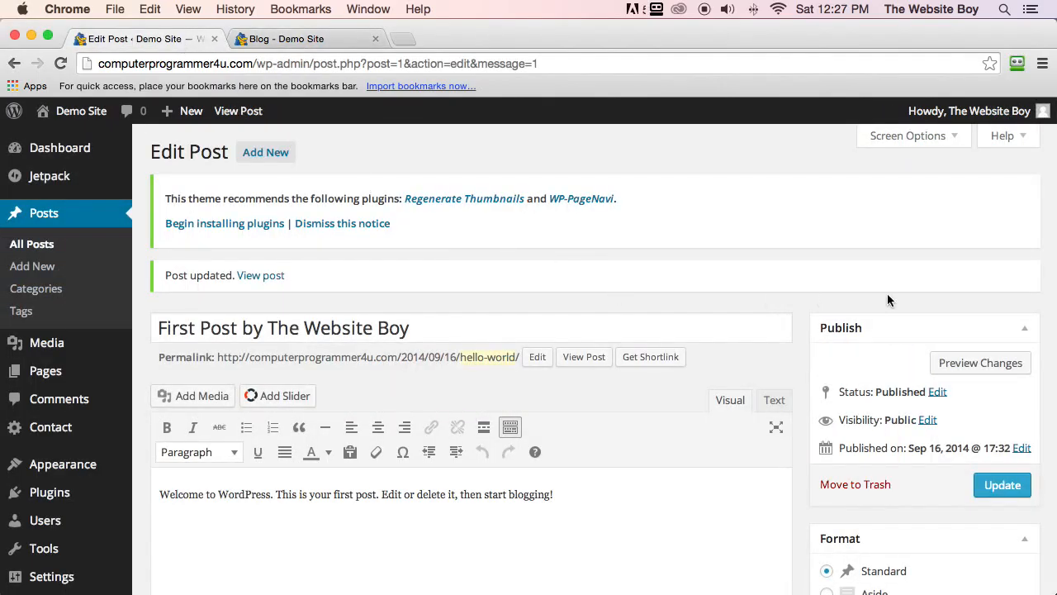
click(443, 330)
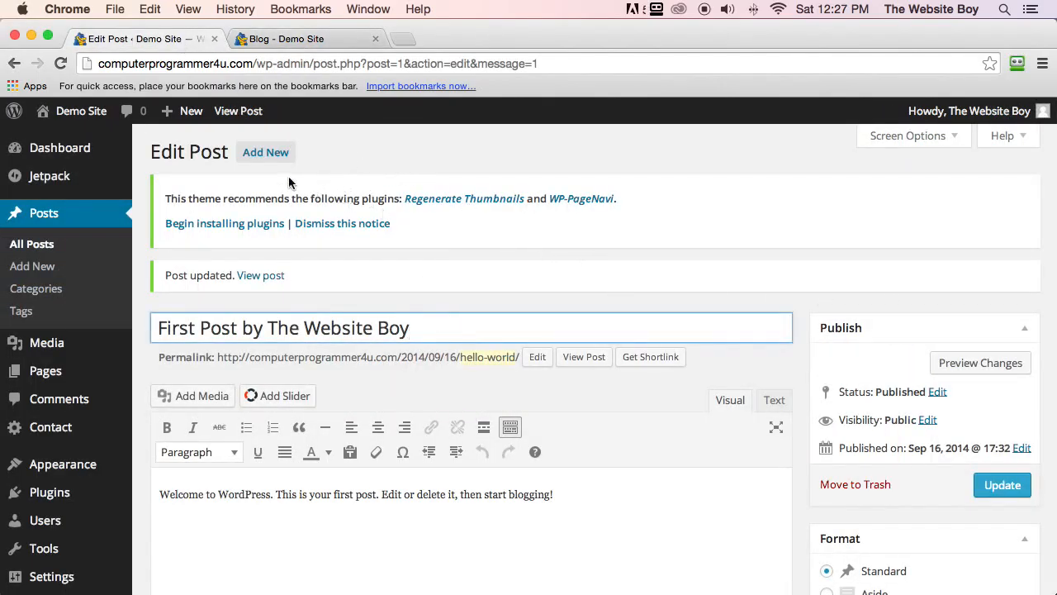
click(265, 153)
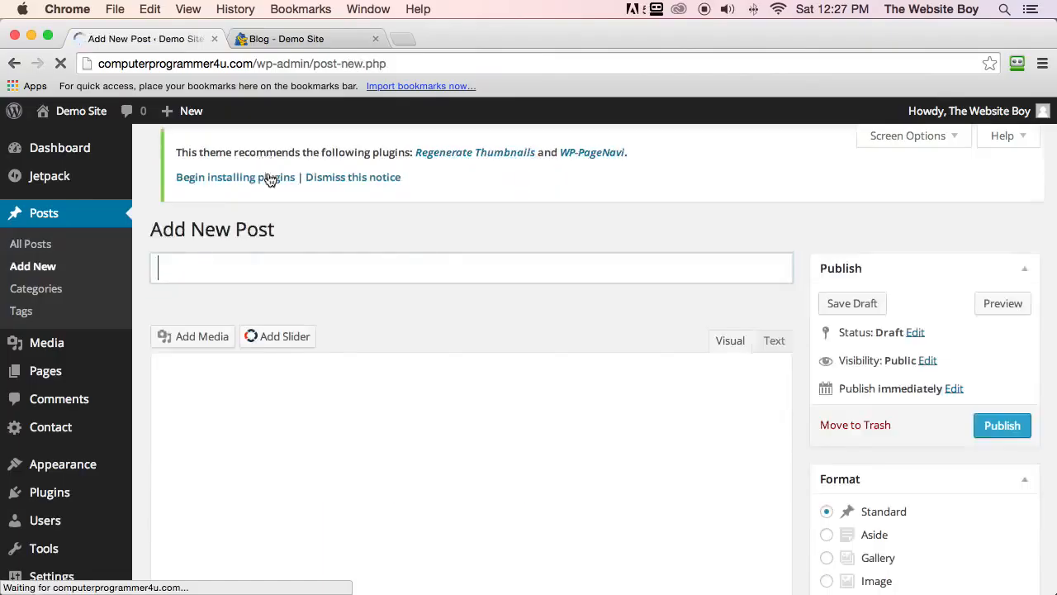
text(SECON)
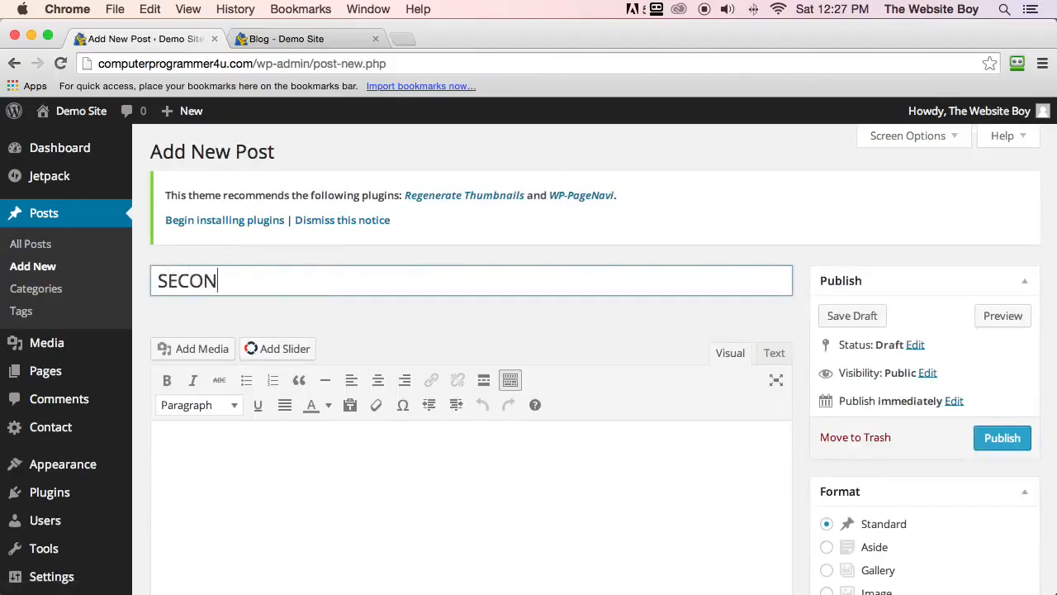
text(D POSR)
key(BackSpace)
text(T ADDED )
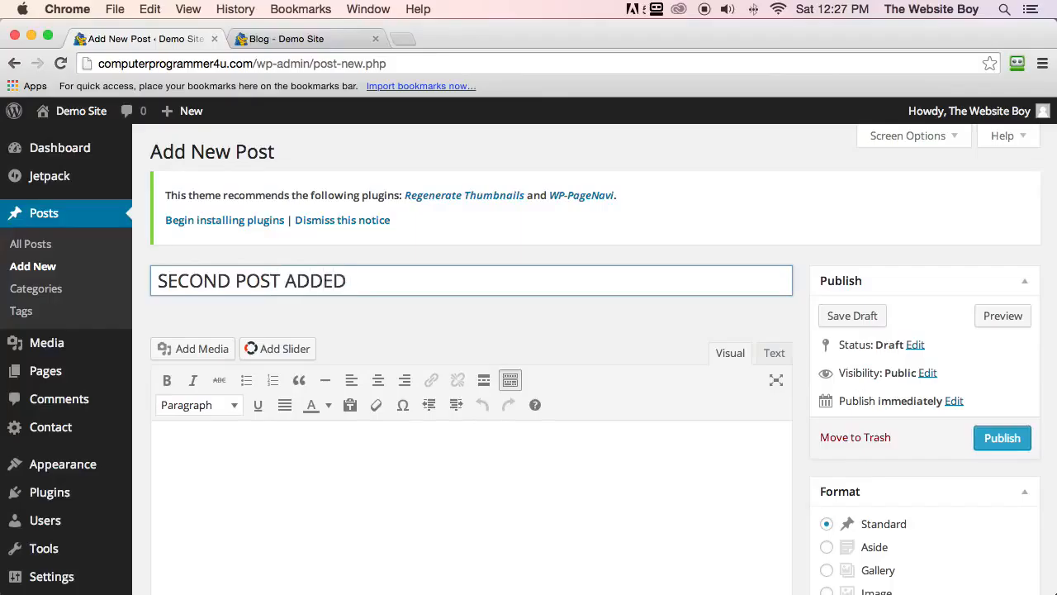
text(BY TBW)
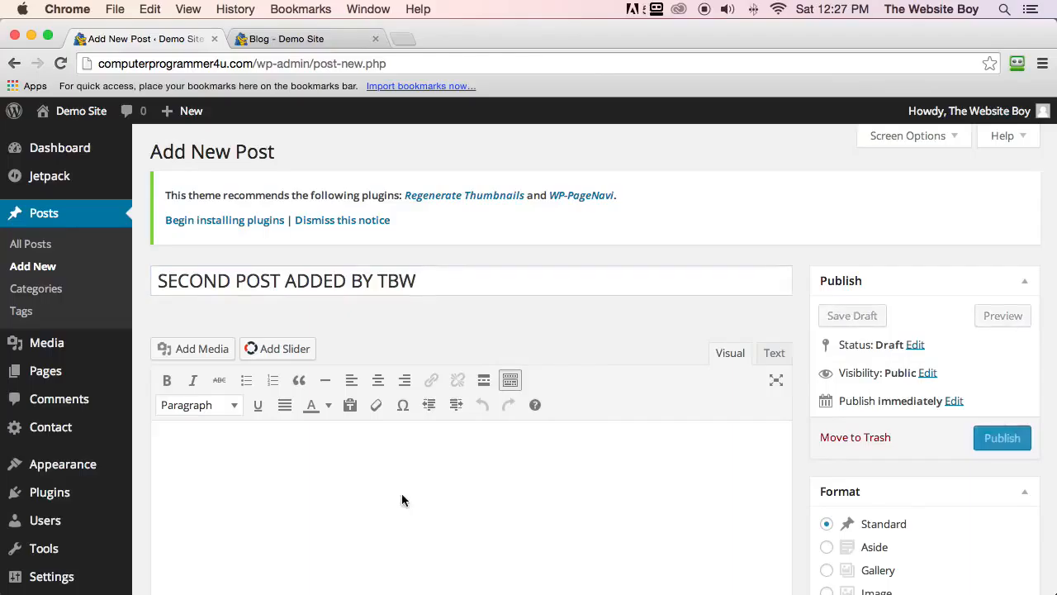
click(397, 40)
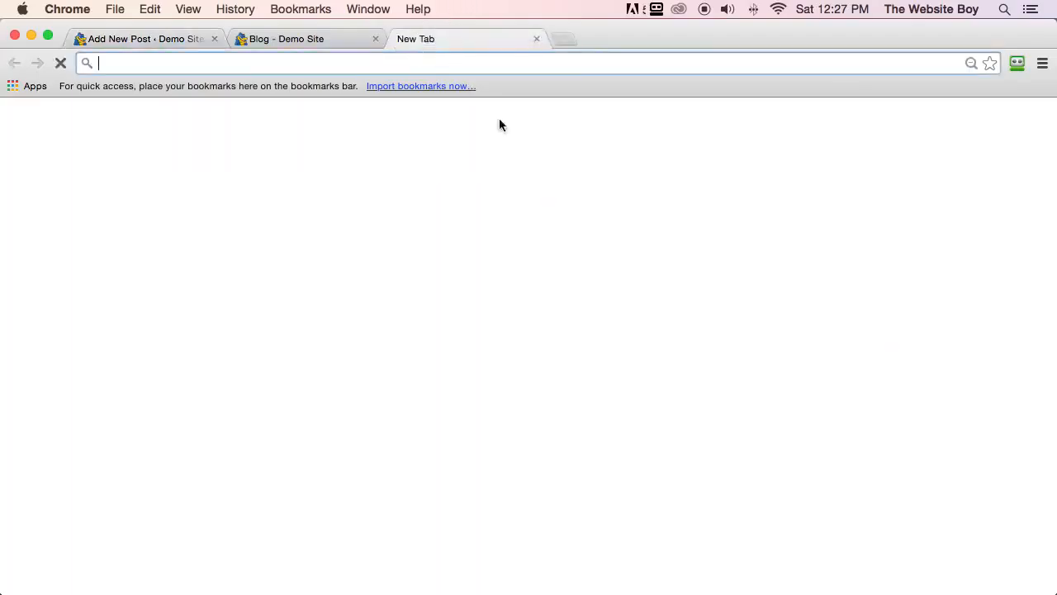
click(520, 320)
text(lo)
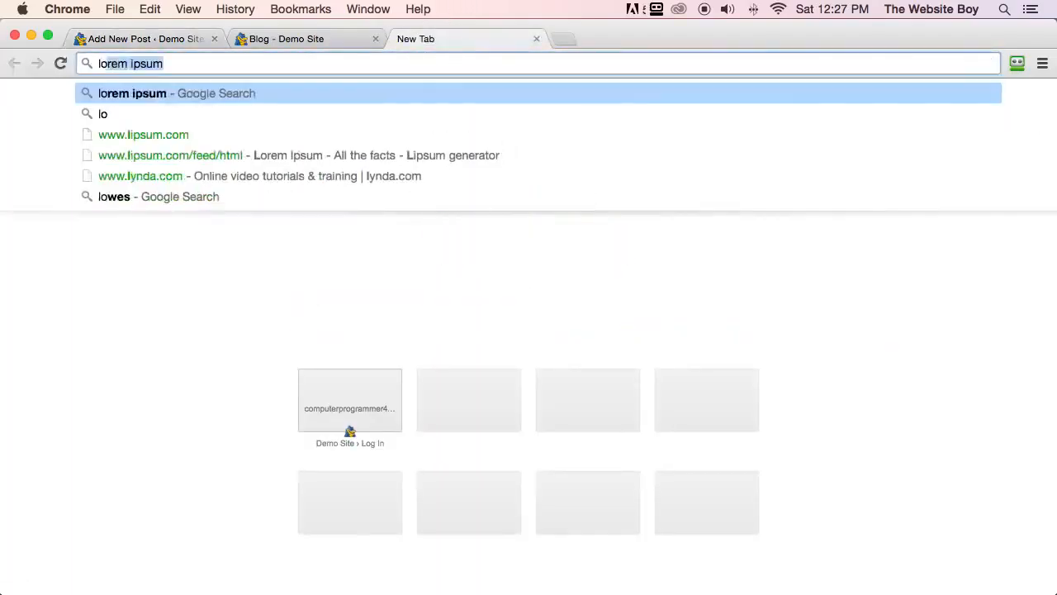
text(rem)
key(Return)
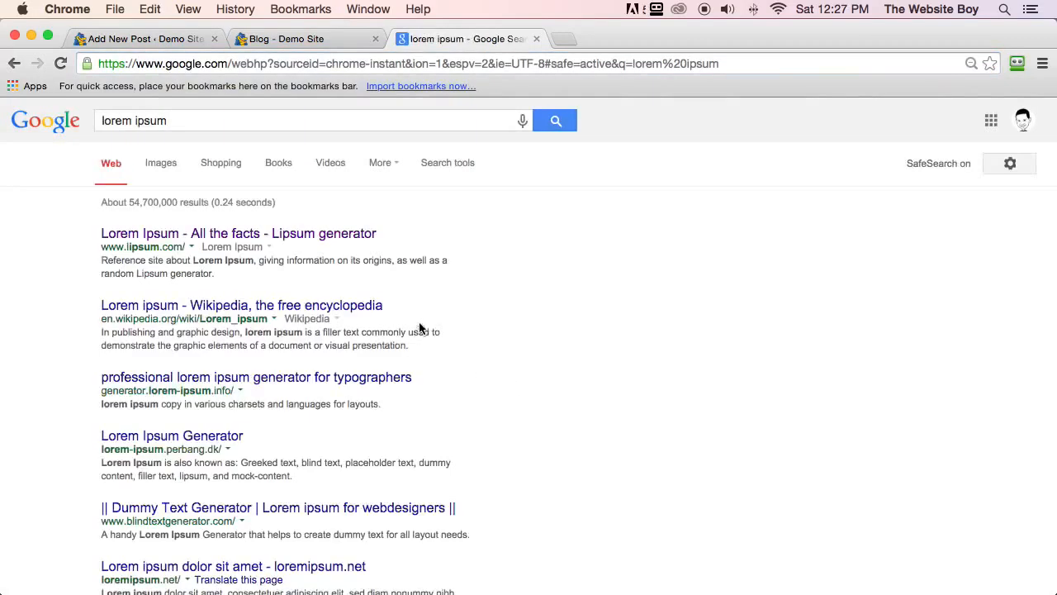
scroll(556, 292, down, 2)
click(341, 175)
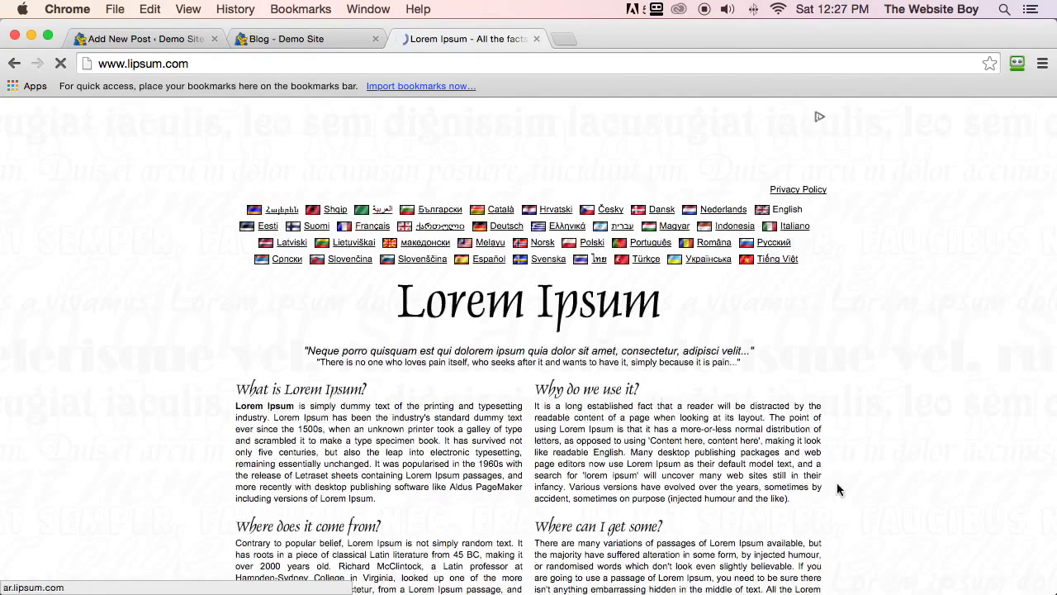
scroll(872, 489, down, 5)
click(756, 434)
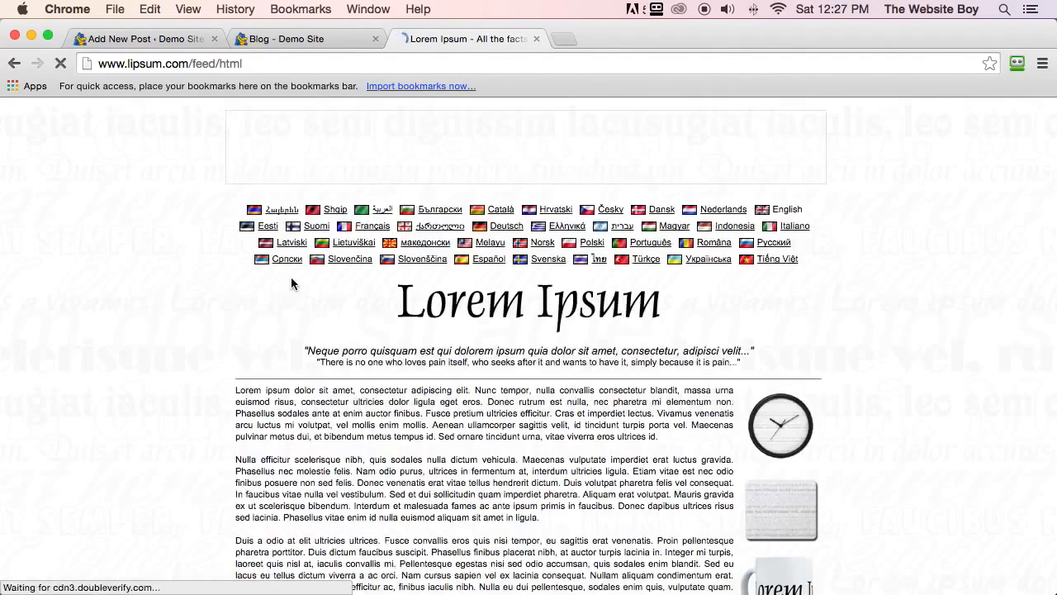
Copy the first two generated Lorem Ipsum paragraphs into the new post's body using the Text editor, ending in the Visual editor.
scroll(289, 330, down, 4)
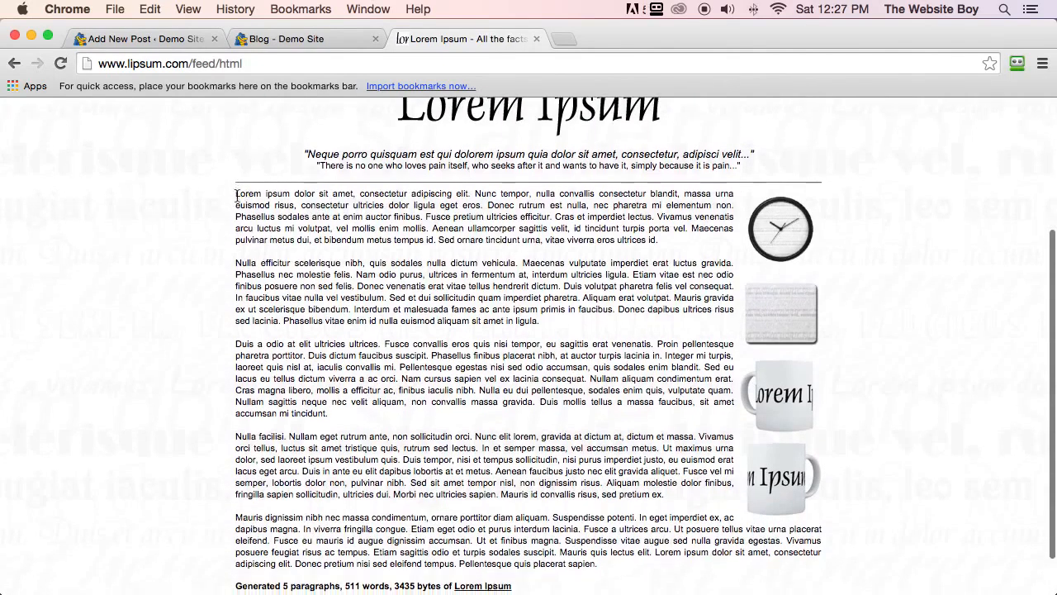
drag(235, 196, 559, 330)
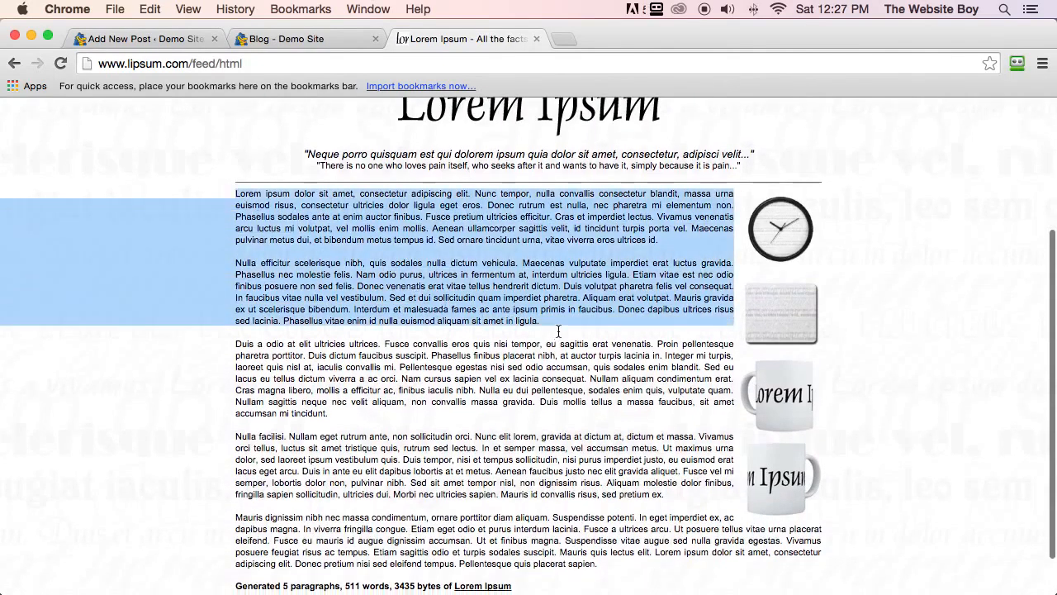
click(312, 46)
click(166, 46)
scroll(475, 510, down, 3)
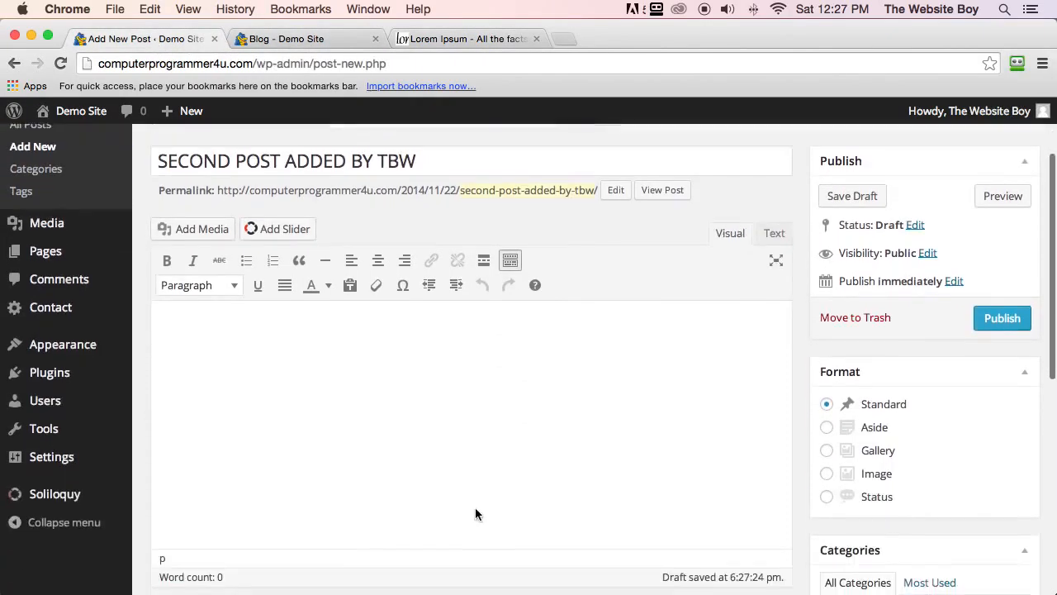
scroll(471, 495, up, 1)
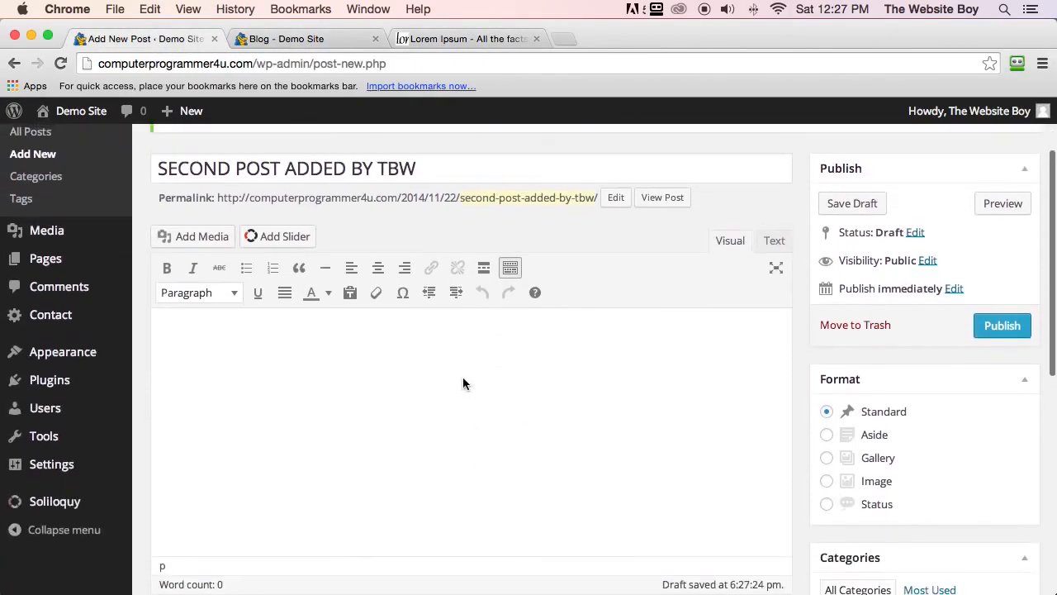
click(777, 244)
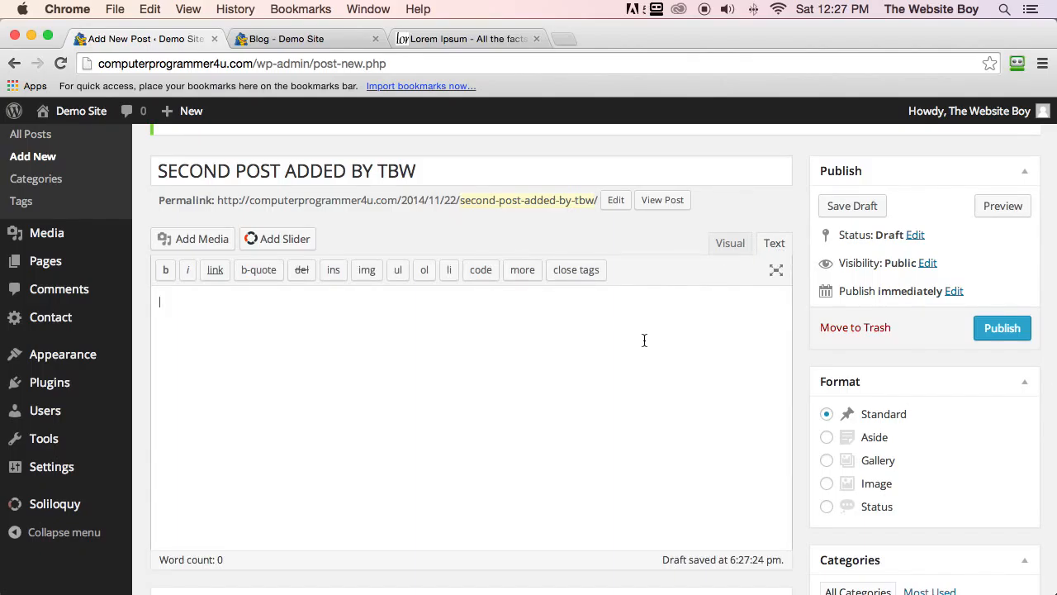
text(Lorem ipsum dolor sit amet, consectetur adipiscing elit. Nunc tempor, nulla convallis consectetur blandit, massa urna euismod risus, consectetur ultricies dolor ligula eget eros. Donec rutrum est nulla, nec pharetra mi elementum non. Phasellus sodales ante at enim auctor finibus. Fusce pretium ultricies efficitur. Cras et imperdiet lectus. Vivamus venenatis arcu luctus mi volutpat, vel mollis enim mollis. Aenean ullamcorper sagittis velit, id tincidunt turpis porta vel. Maecenas pulvinar metus dui, et bibendum metus tempus id. Sed ornare tincidunt urna, vitae viverra eros ultrices id.  Nulla efficitur scelerisque nibh, quis sodales nulla dictum vehicula. Maecenas vulputate imperdiet erat luctus gravida. Phasellus nec molestie felis. Nam odio purus, ultrices in fermentum at, interdum ultricies ligula. Etiam vitae est nec odio finibus posuere non sed felis. Donec venenatis erat vitae tellus hendrerit dictum. Duis volutpat pharetra felis vel consequat. In faucibus vitae nulla vel vestibulum. Sed et dui sollicitudin quam imperdiet pharetra. Aliquam erat volutpat. Mauris gravida ex ut scelerisque bibendum. Interdum et malesuada fames ac ante ipsum primis in faucibus. Donec dapibus ultrices risus sed lacinia. Phasellus vitae enim id nulla euismod aliquam sit amet in ligula.)
click(716, 244)
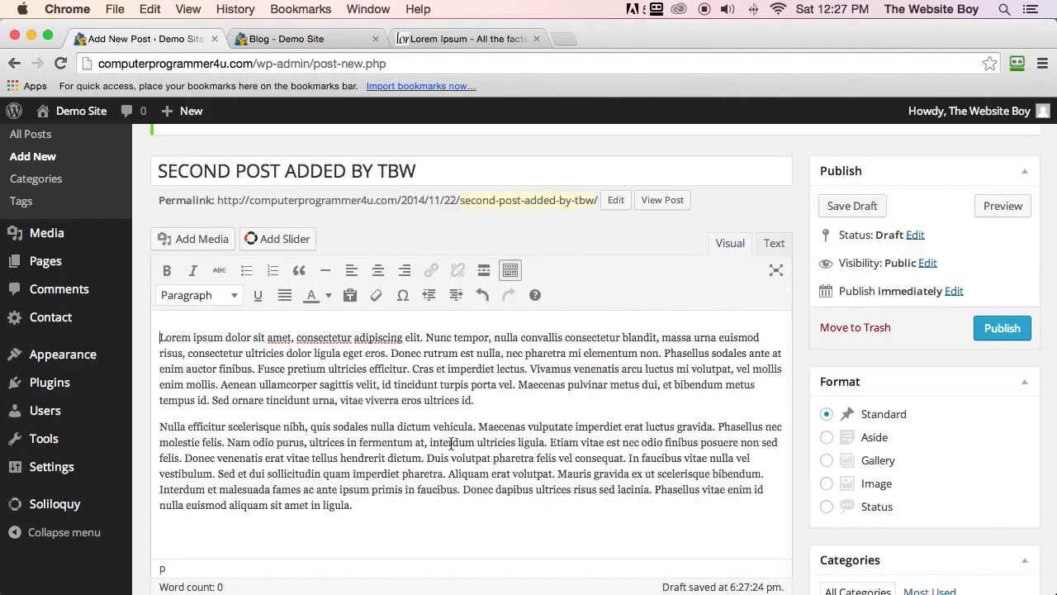
Check the two placeholder paragraphs in the second post's body and publish the post.
scroll(435, 456, down, 2)
drag(485, 314, 148, 247)
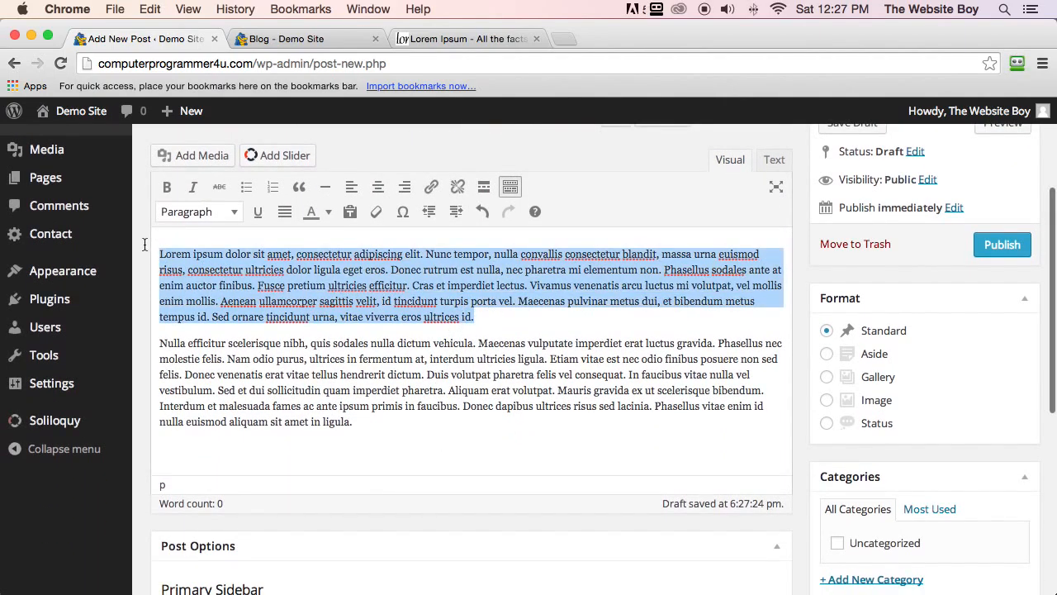
drag(317, 437, 160, 359)
scroll(337, 359, up, 3)
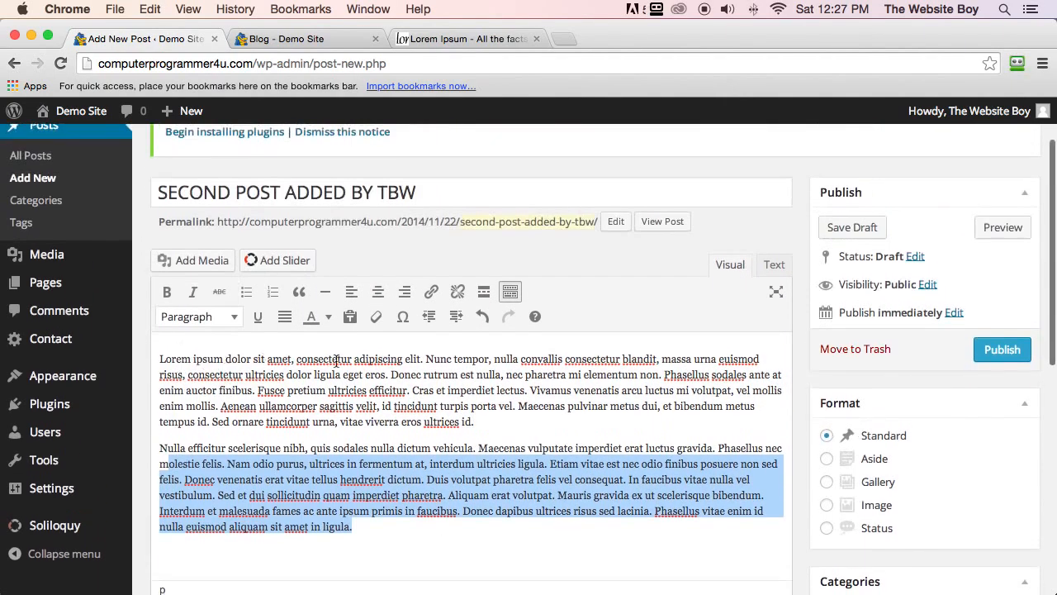
click(1010, 352)
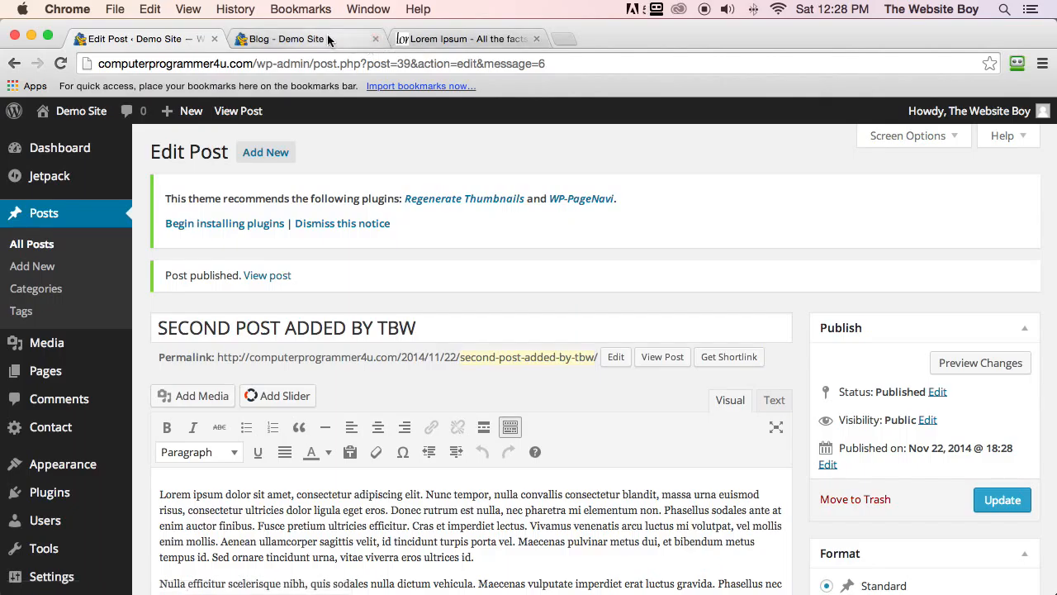
Reload the live Blog page and examine how the new second post and the first post are listed, including their images and excerpts.
click(328, 40)
scroll(567, 427, down, 3)
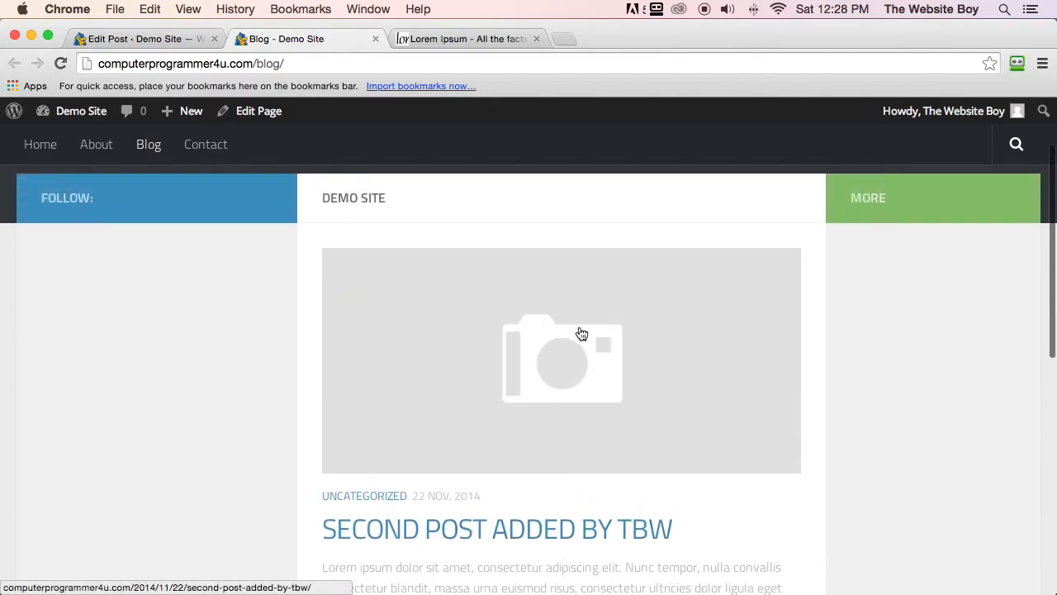
scroll(501, 336, down, 1)
scroll(342, 427, down, 3)
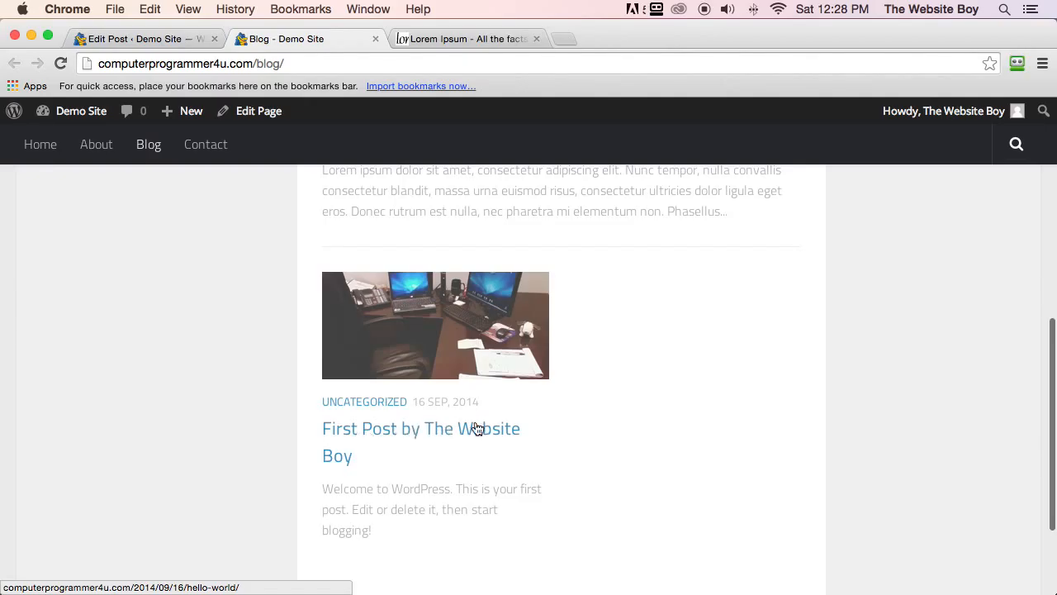
scroll(507, 505, up, 4)
scroll(508, 502, down, 3)
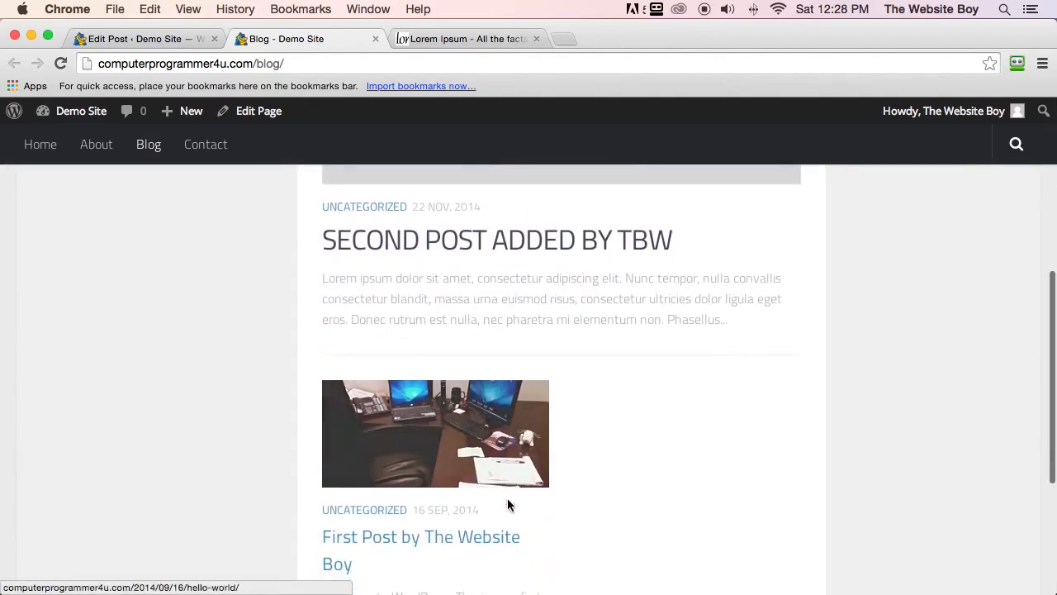
scroll(508, 504, up, 5)
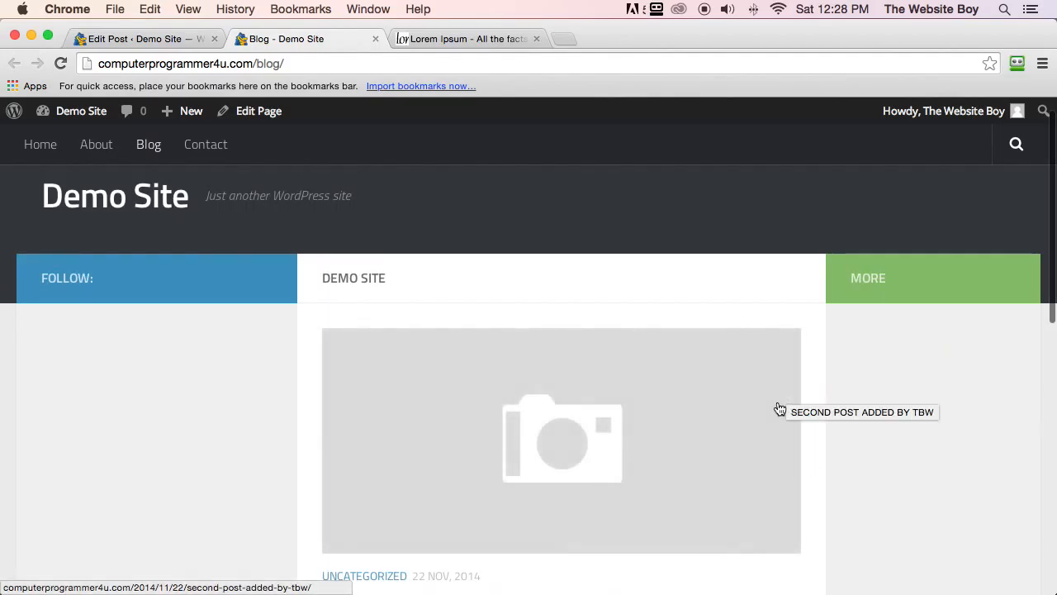
scroll(641, 420, down, 1)
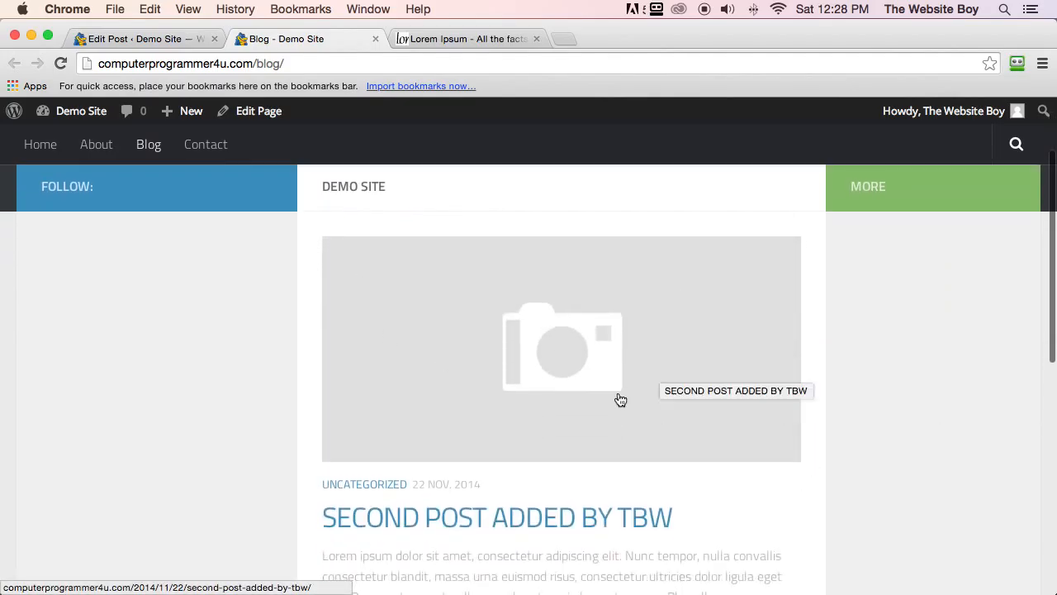
scroll(539, 429, down, 1)
scroll(574, 393, down, 3)
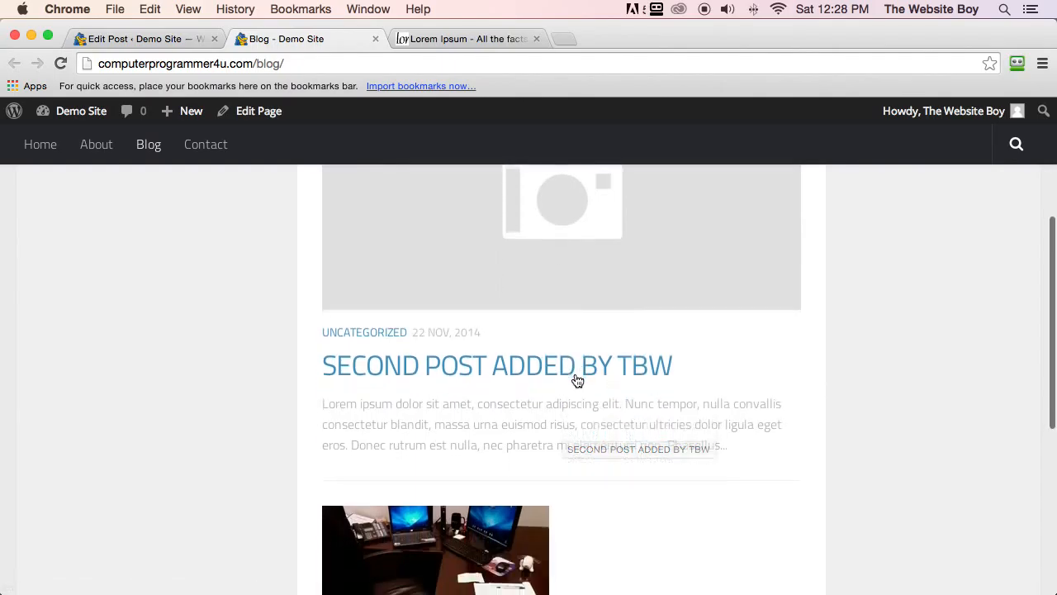
scroll(570, 380, down, 2)
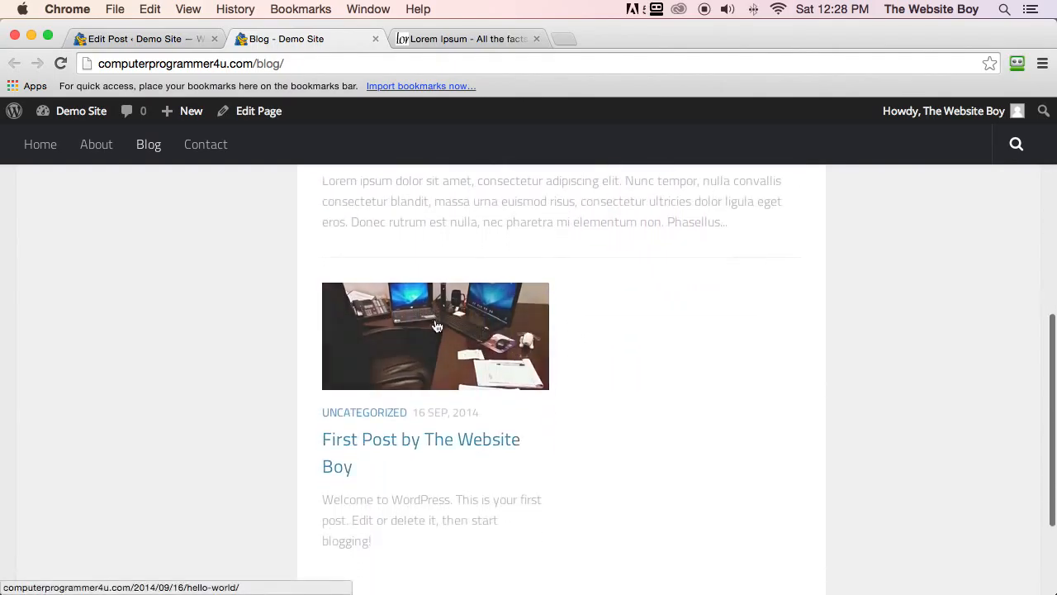
scroll(455, 389, up, 2)
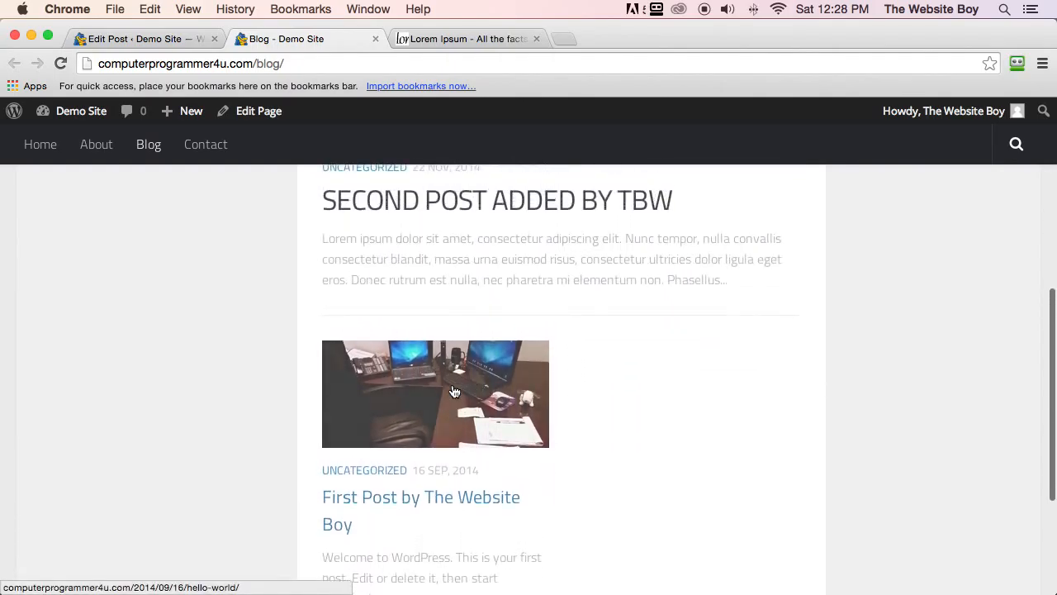
scroll(453, 391, up, 4)
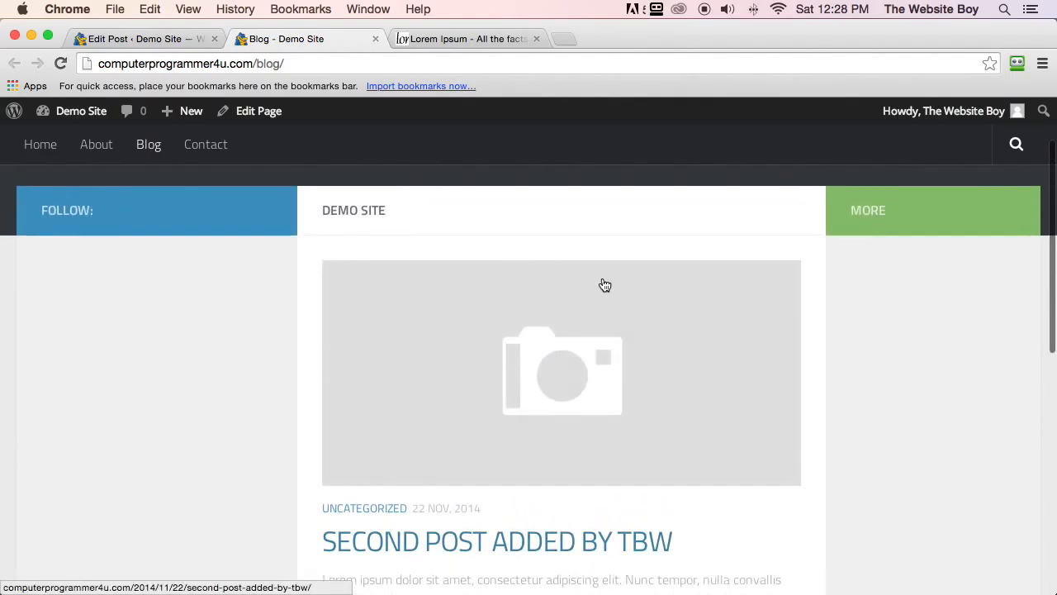
Set the glass-walled office photo with yellow chairs from the Media Library as the second post's featured image and update the post.
click(142, 38)
scroll(534, 267, down, 10)
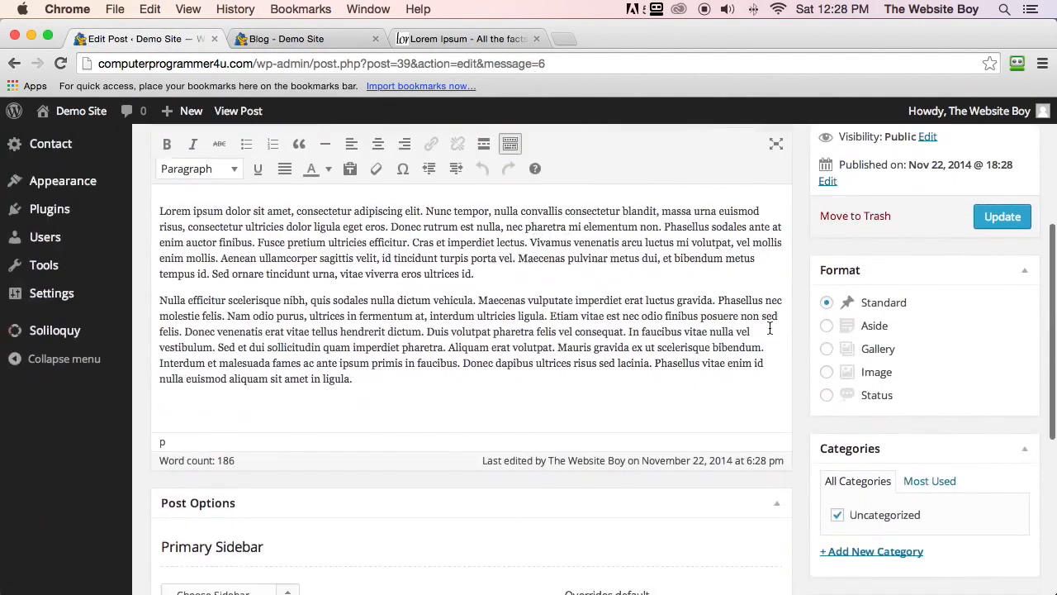
click(864, 444)
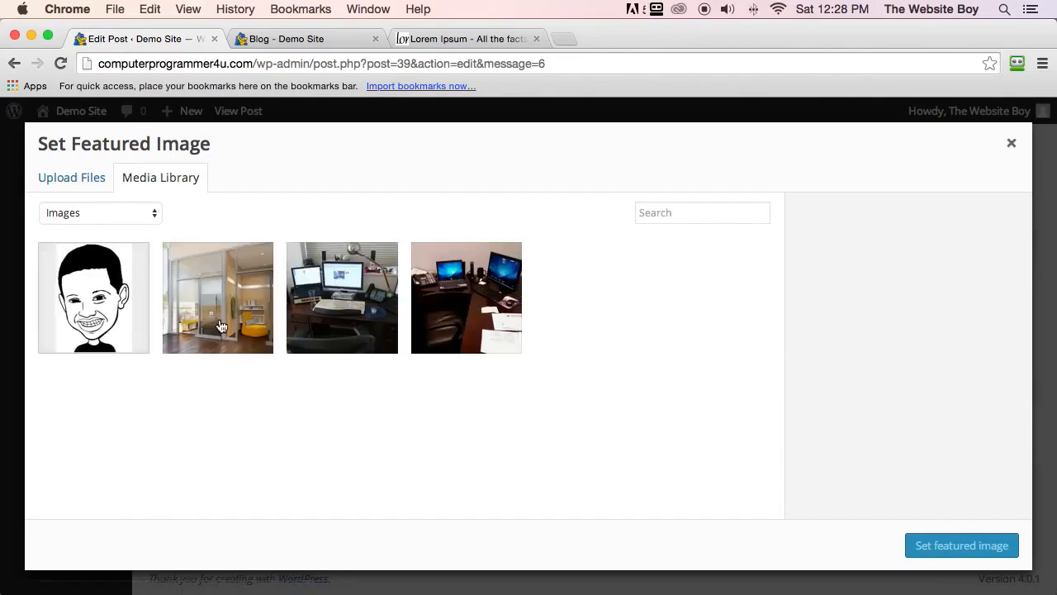
click(225, 302)
click(933, 546)
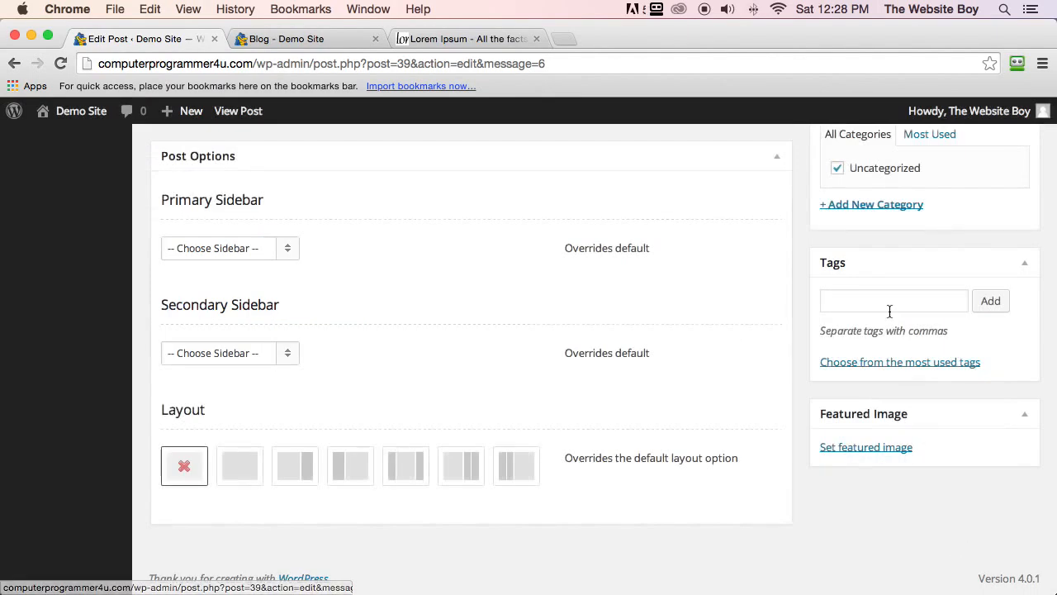
scroll(898, 293, up, 10)
scroll(898, 292, up, 3)
click(998, 504)
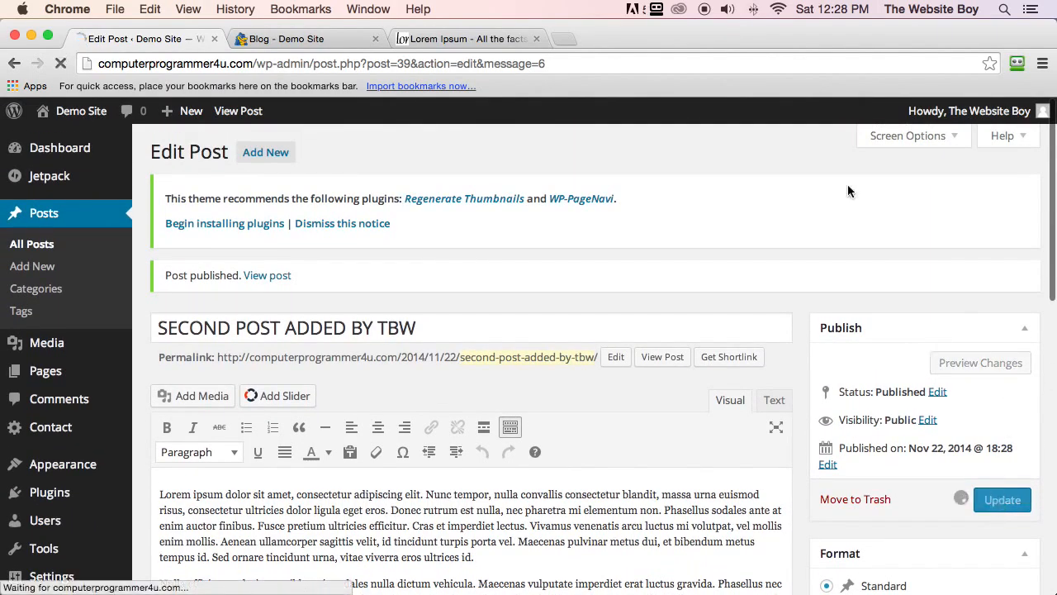
Reload the live Blog page and examine the second post's featured image above the first post's entry.
click(347, 41)
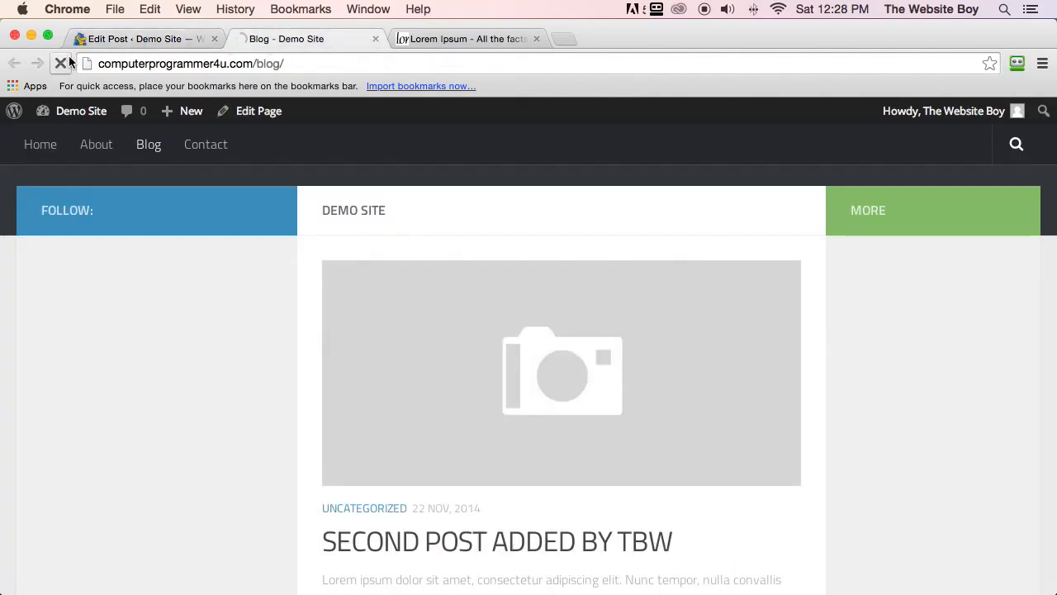
scroll(873, 279, down, 2)
scroll(873, 278, up, 2)
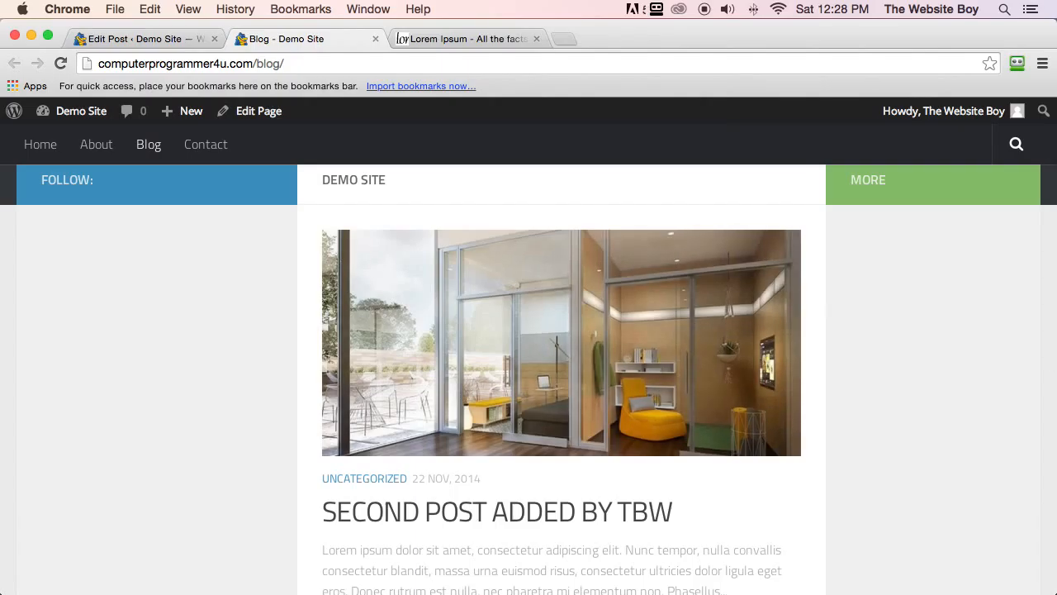
scroll(981, 373, down, 5)
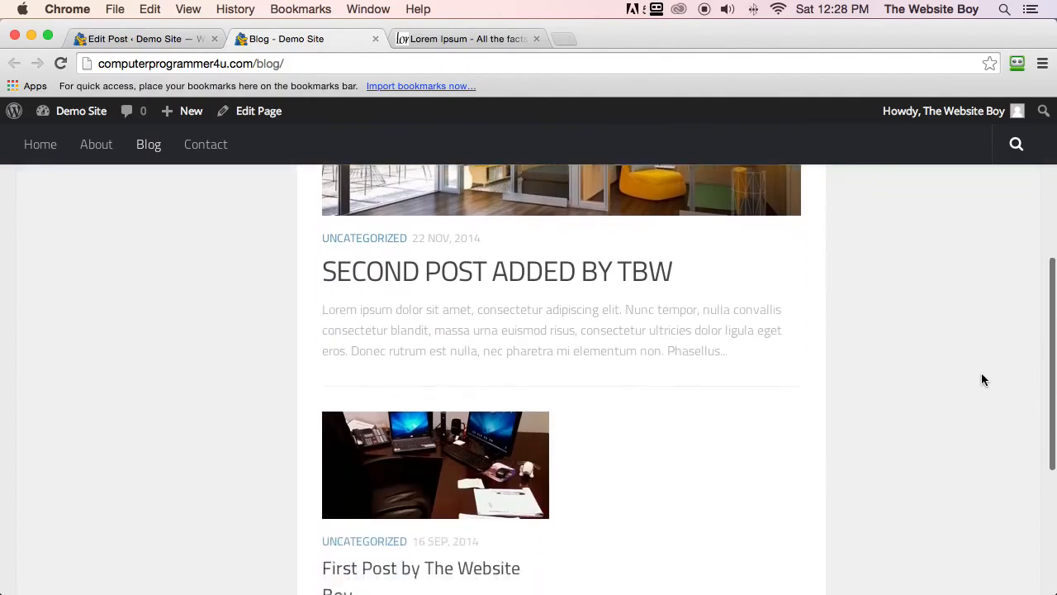
scroll(623, 357, up, 5)
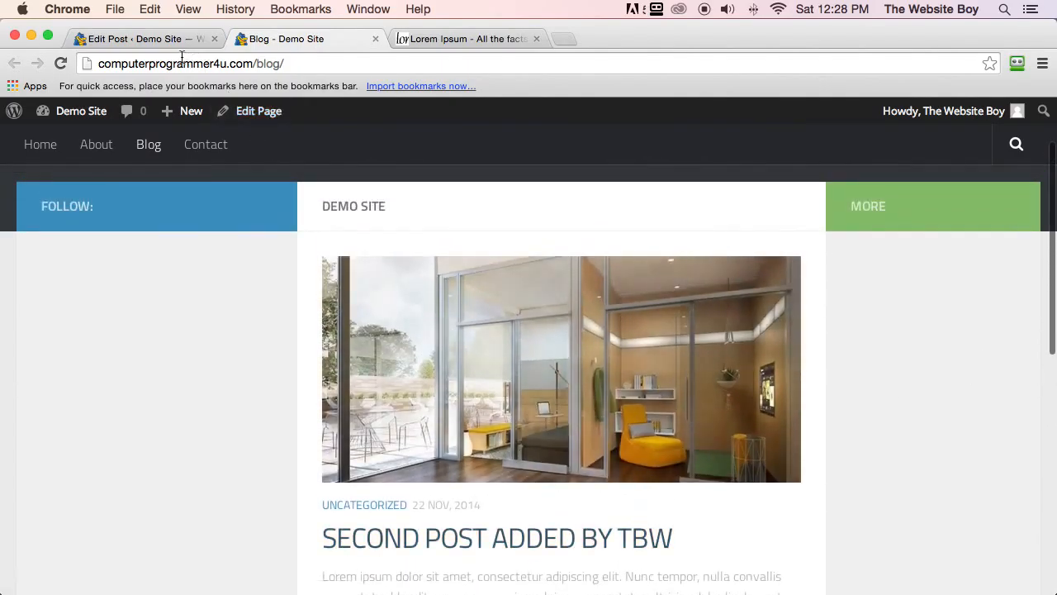
scroll(566, 351, down, 4)
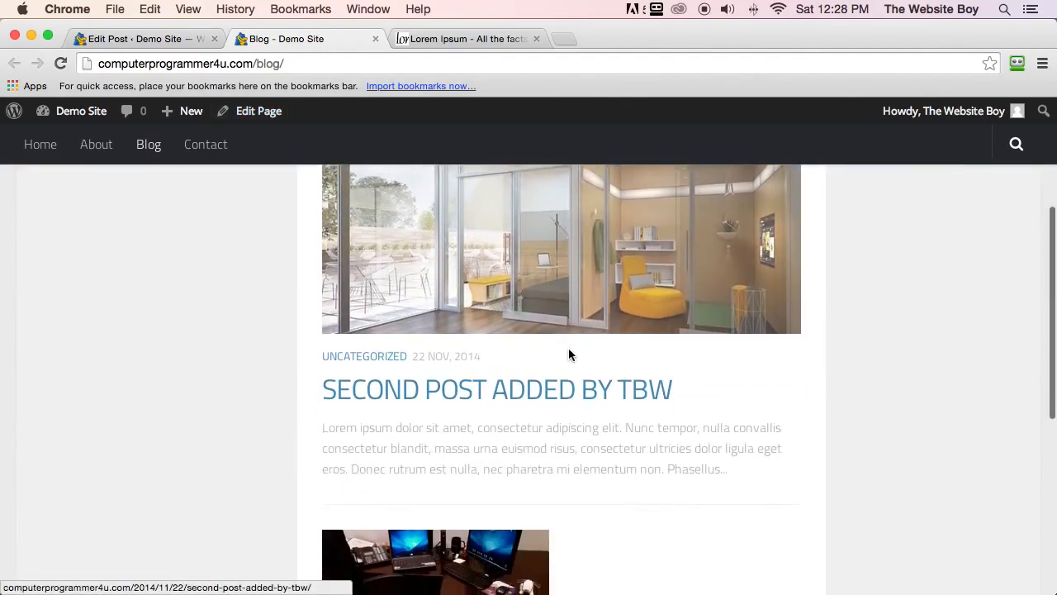
Compare the second post's excerpt on the live Blog page with its full body text in the post editor.
drag(727, 468, 317, 429)
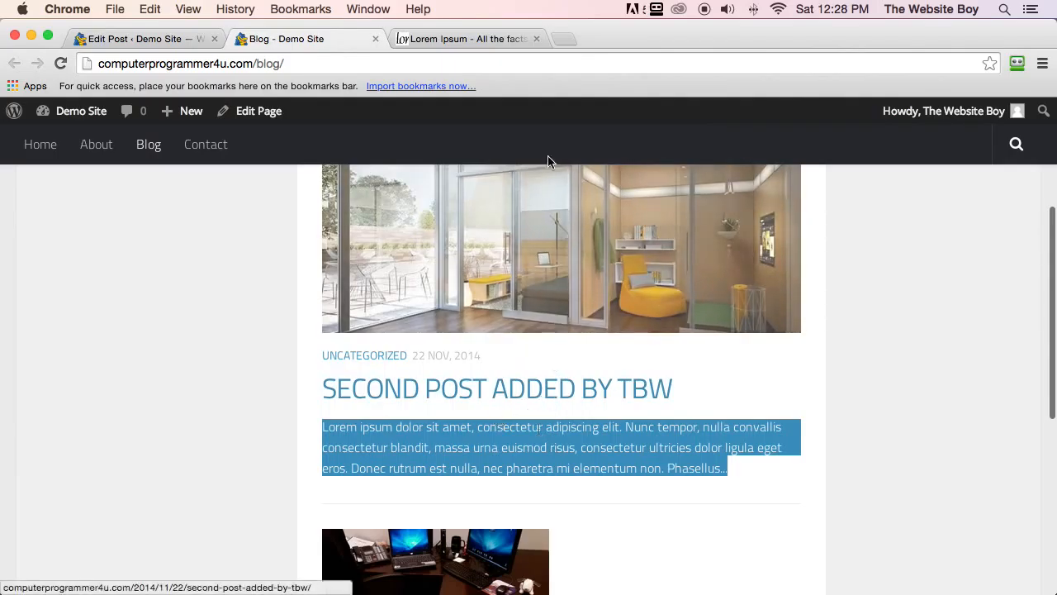
click(167, 39)
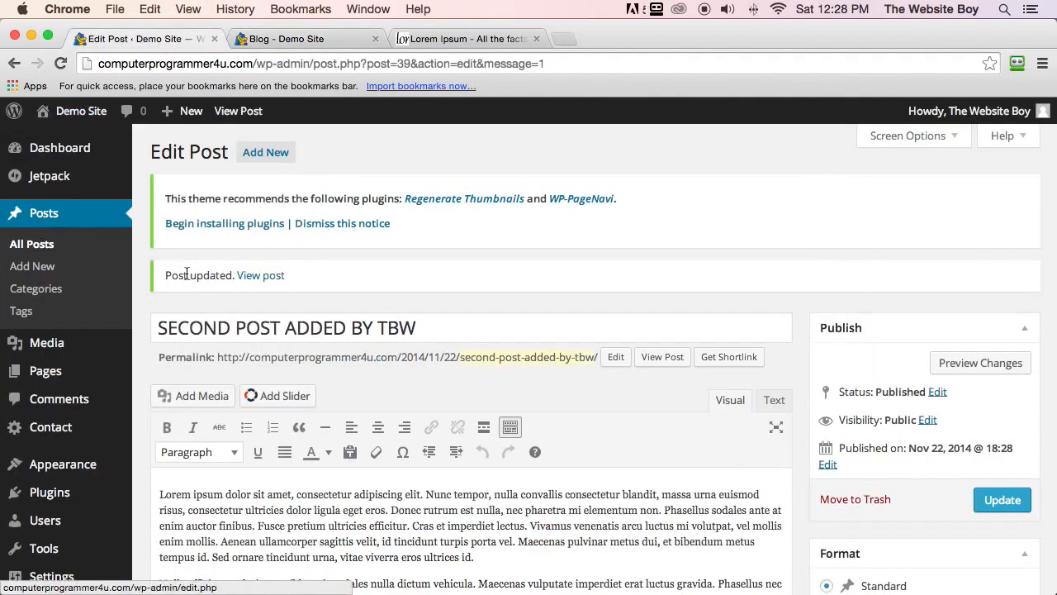
scroll(186, 273, down, 5)
drag(372, 489, 214, 194)
click(289, 39)
scroll(577, 479, down, 2)
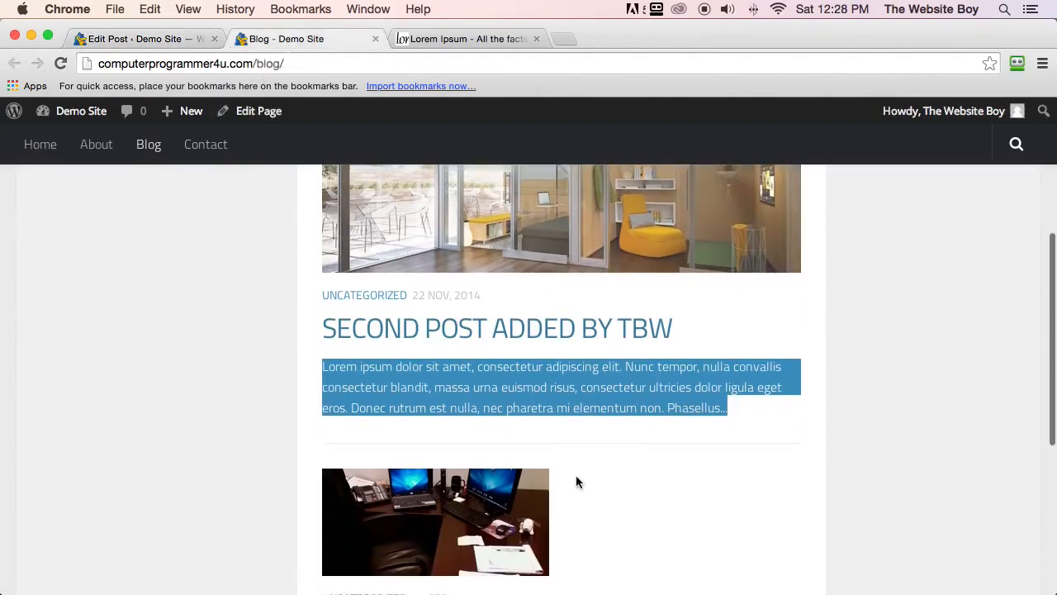
drag(734, 406, 359, 369)
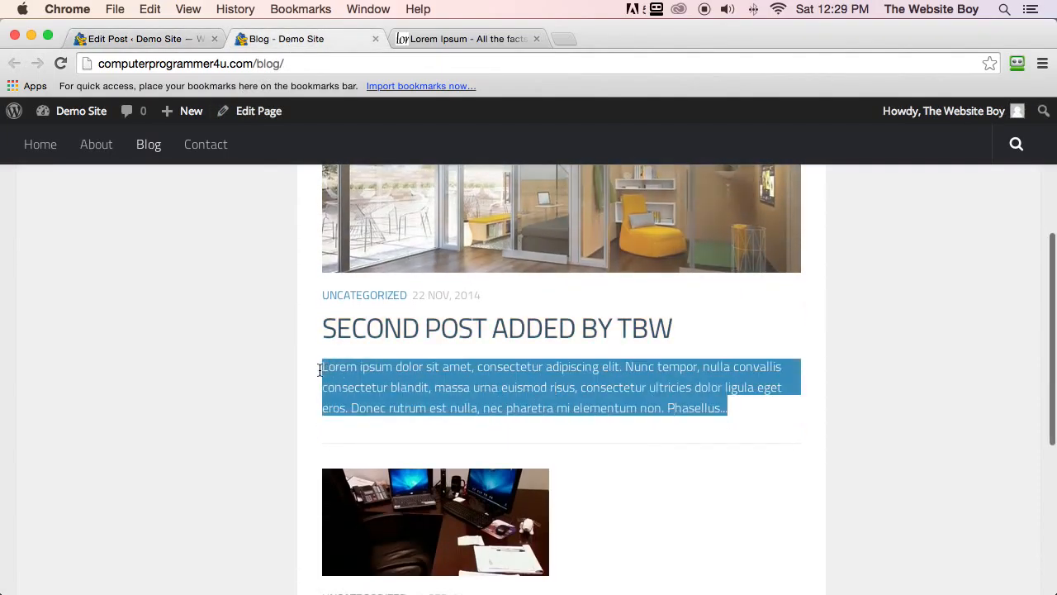
scroll(731, 381, up, 4)
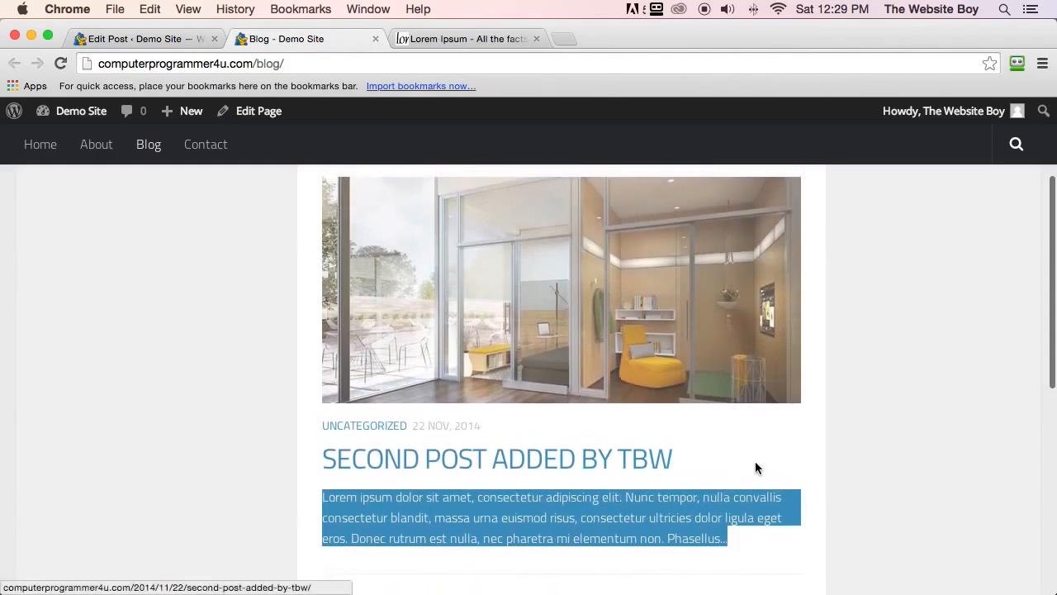
click(758, 468)
Open the second post from the Blog page, read through its full text and related posts, and return to the page's top.
scroll(759, 467, up, 2)
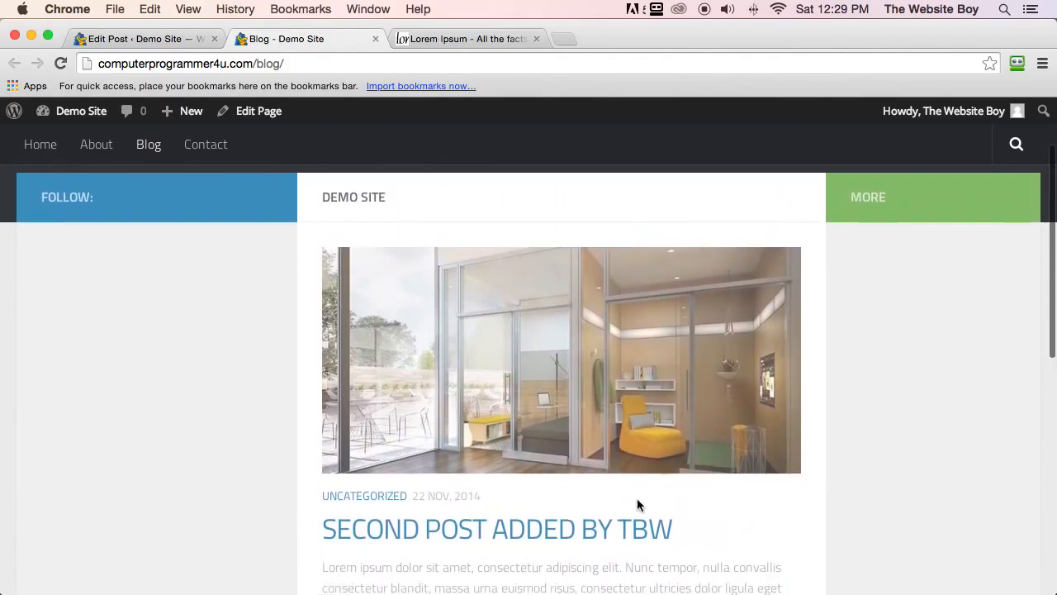
scroll(637, 502, down, 3)
scroll(636, 501, up, 3)
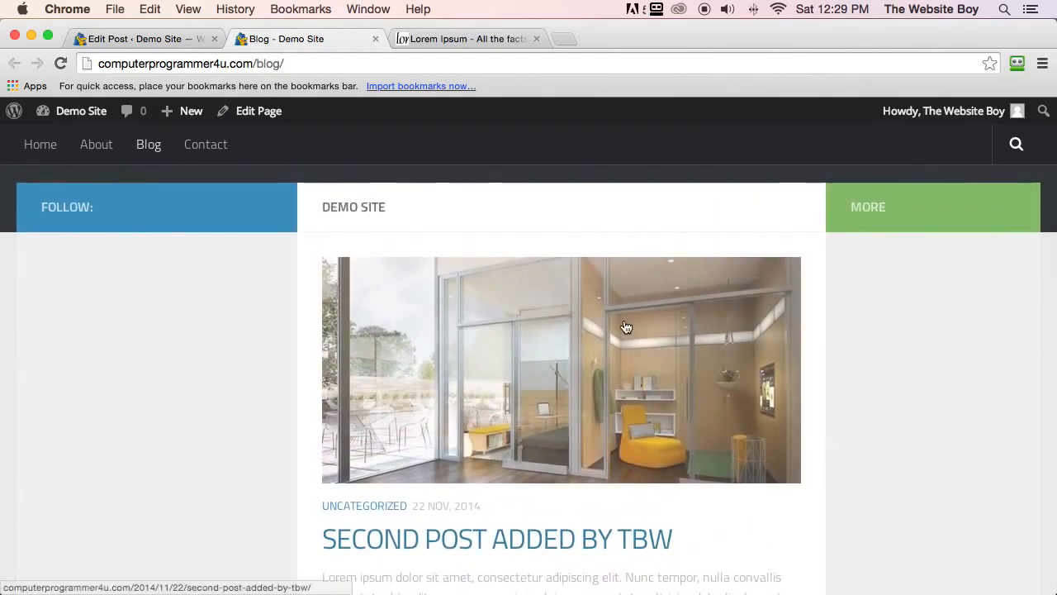
scroll(608, 355, down, 10)
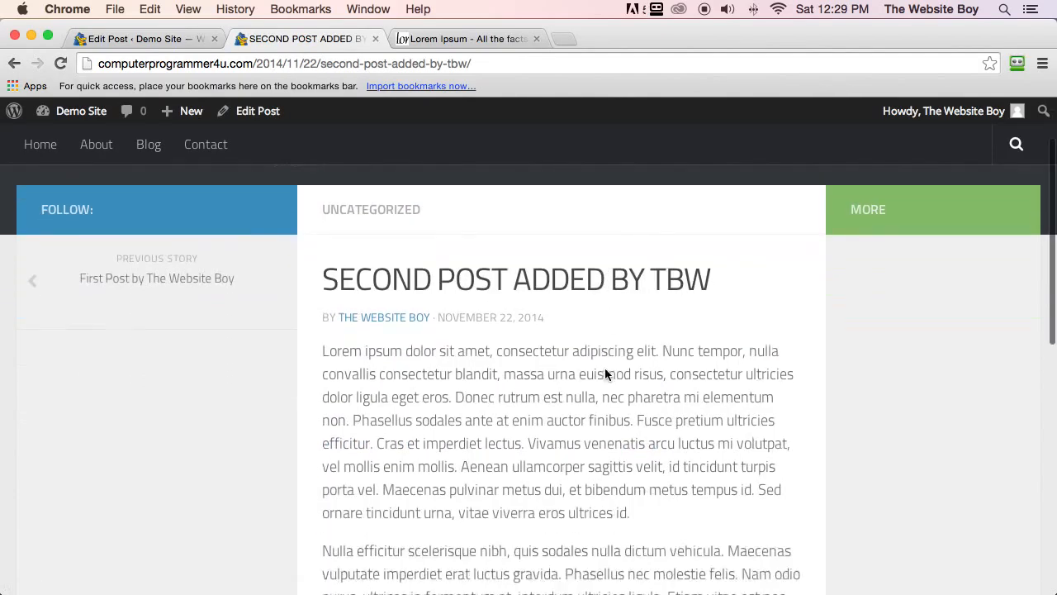
scroll(604, 369, down, 6)
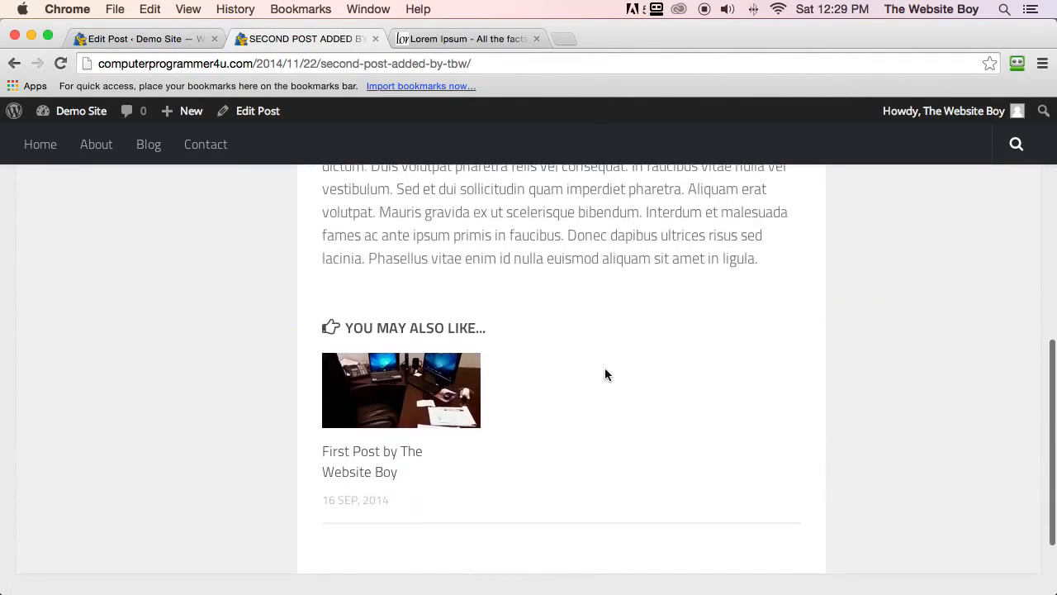
scroll(605, 370, up, 8)
scroll(604, 369, up, 8)
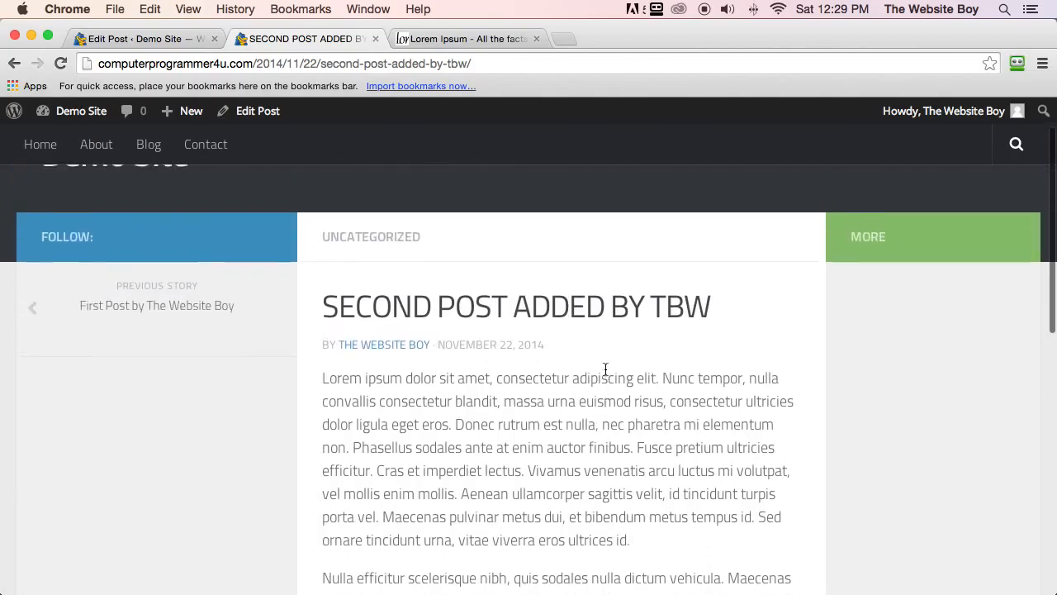
scroll(604, 369, down, 15)
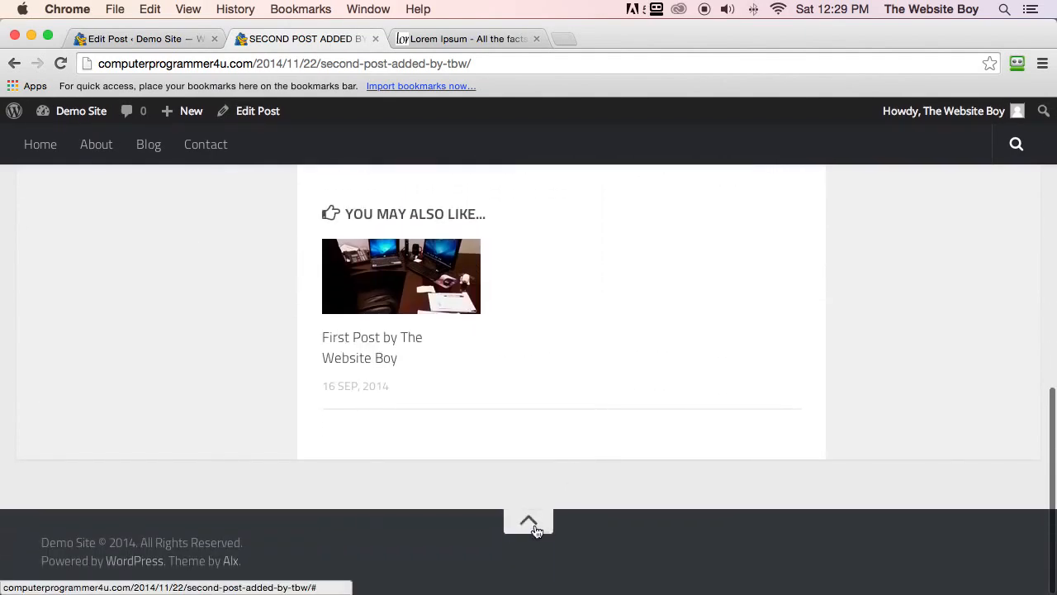
click(534, 524)
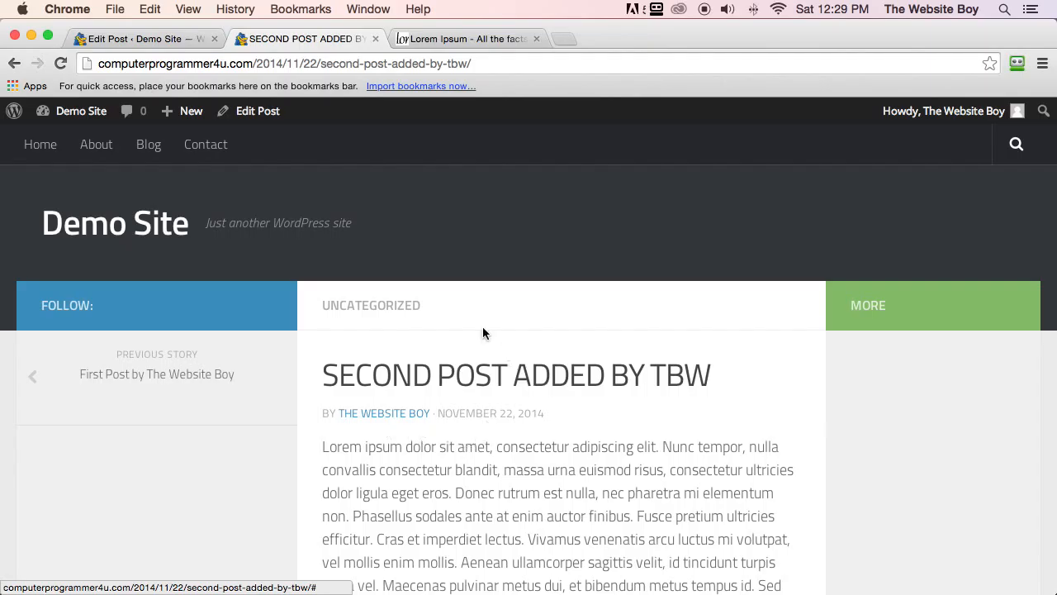
Go back to the Blog page and view the list of posts down to the first post.
click(10, 65)
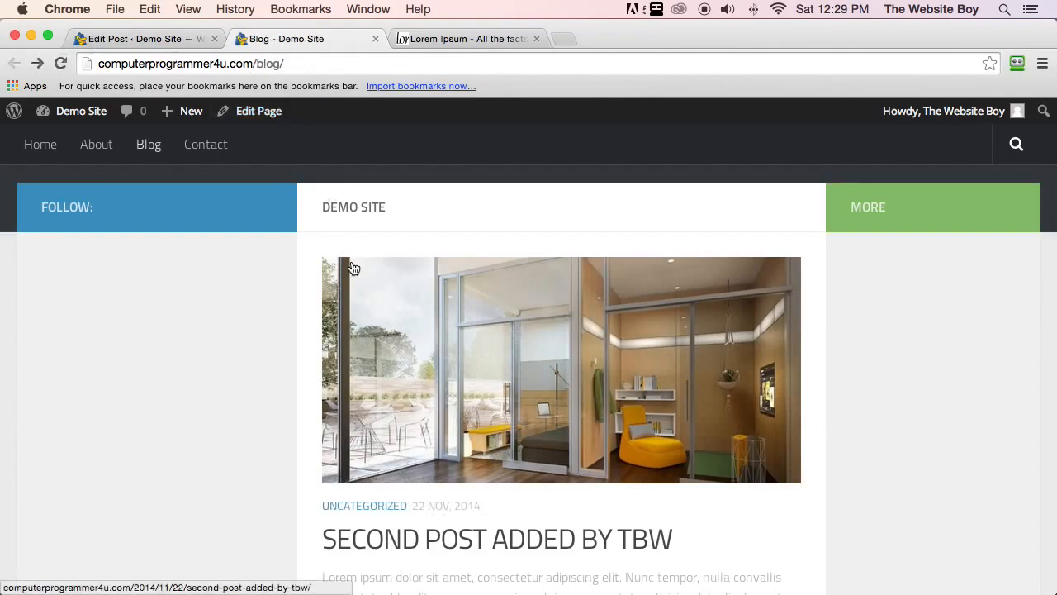
scroll(482, 326, down, 5)
scroll(496, 333, down, 3)
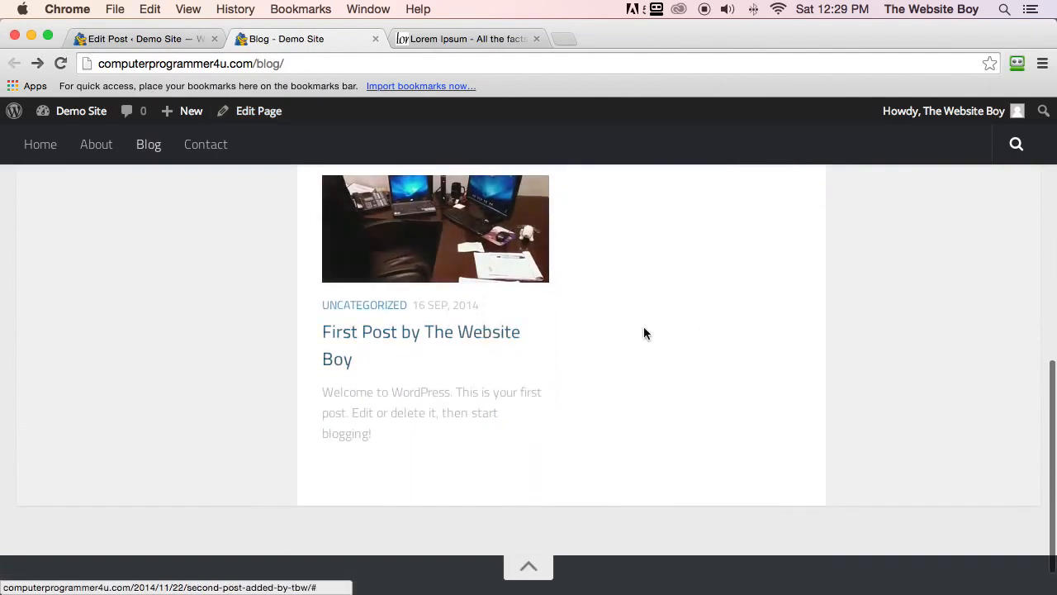
Return to the second post in the editor and copy its title, "SECOND POST ADDED BY TBW".
scroll(643, 333, up, 5)
scroll(633, 337, up, 2)
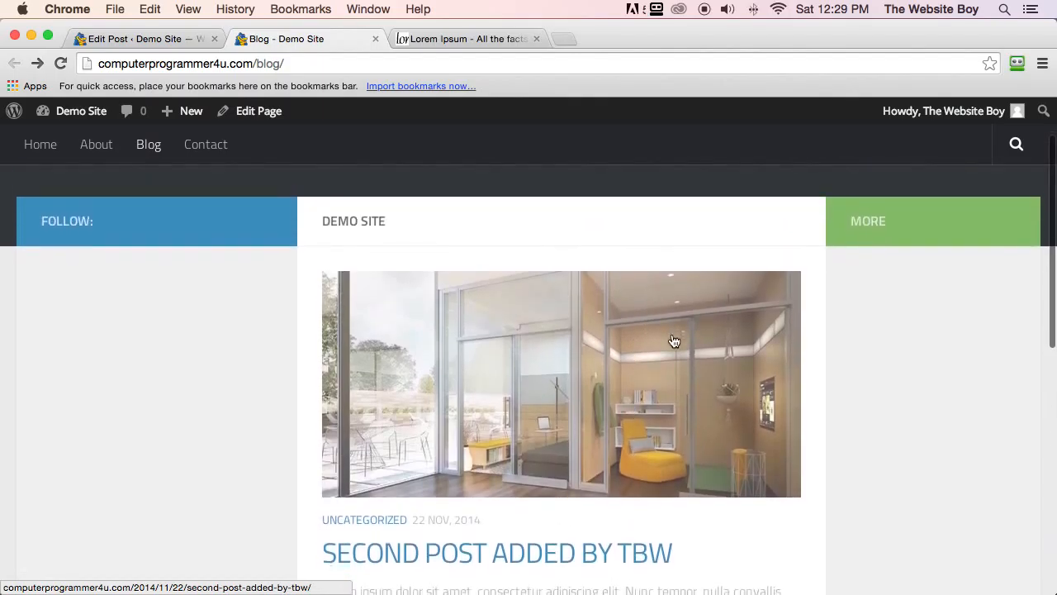
click(175, 39)
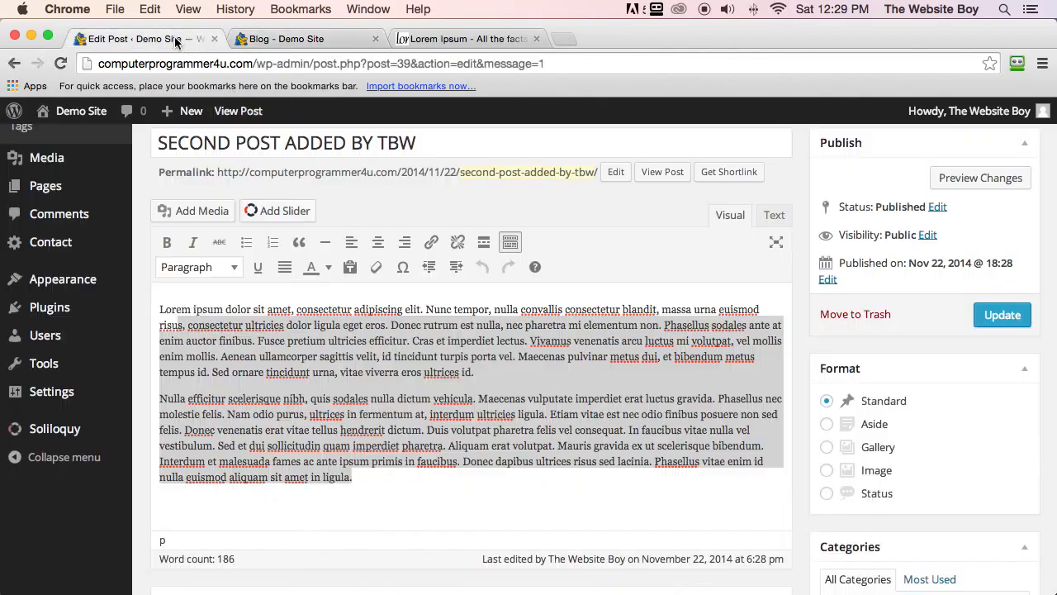
scroll(485, 281, up, 5)
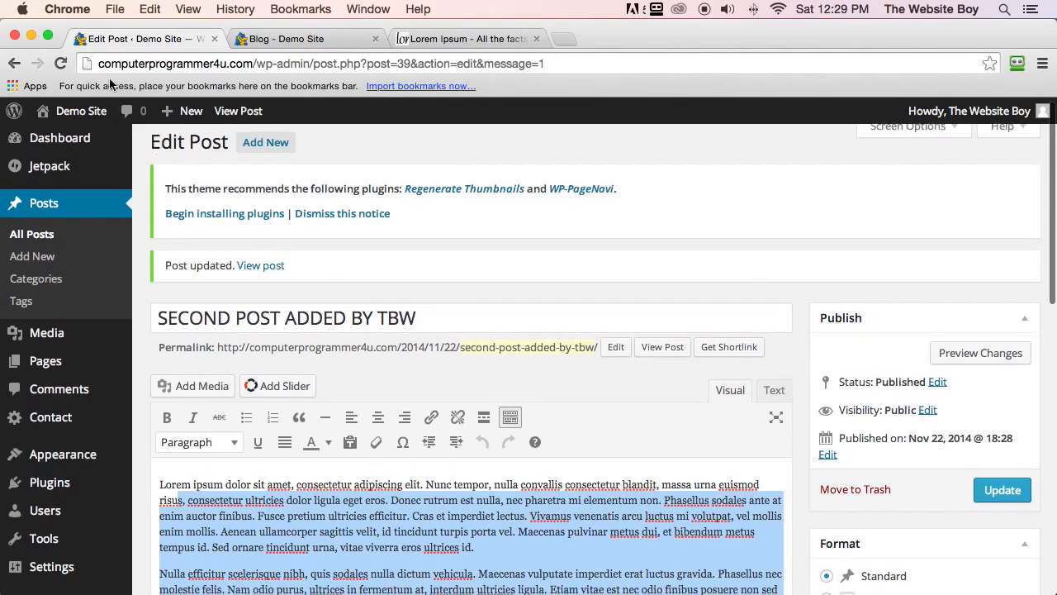
triple_click(433, 315)
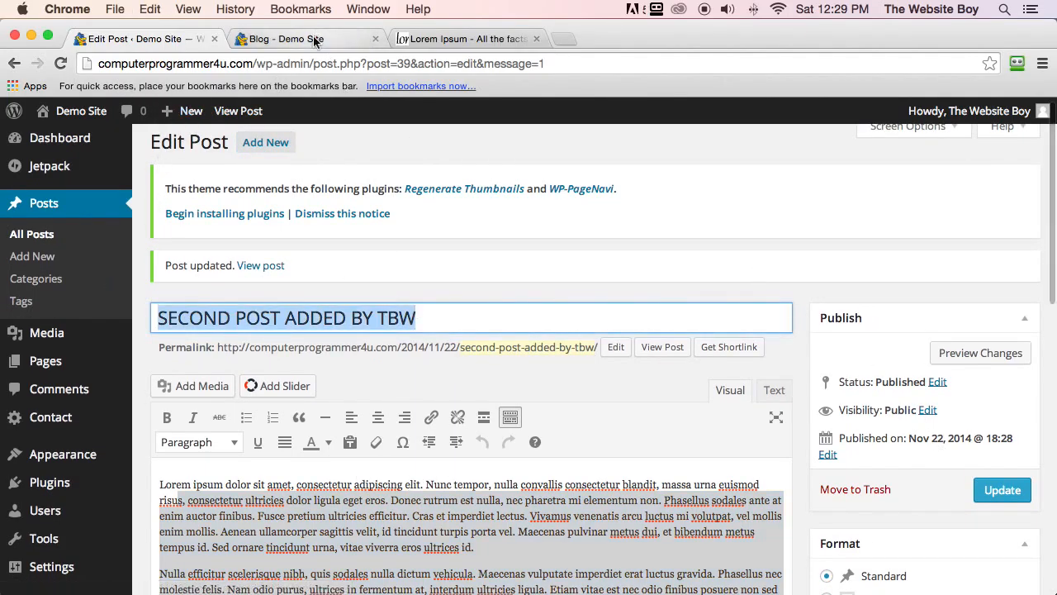
click(272, 264)
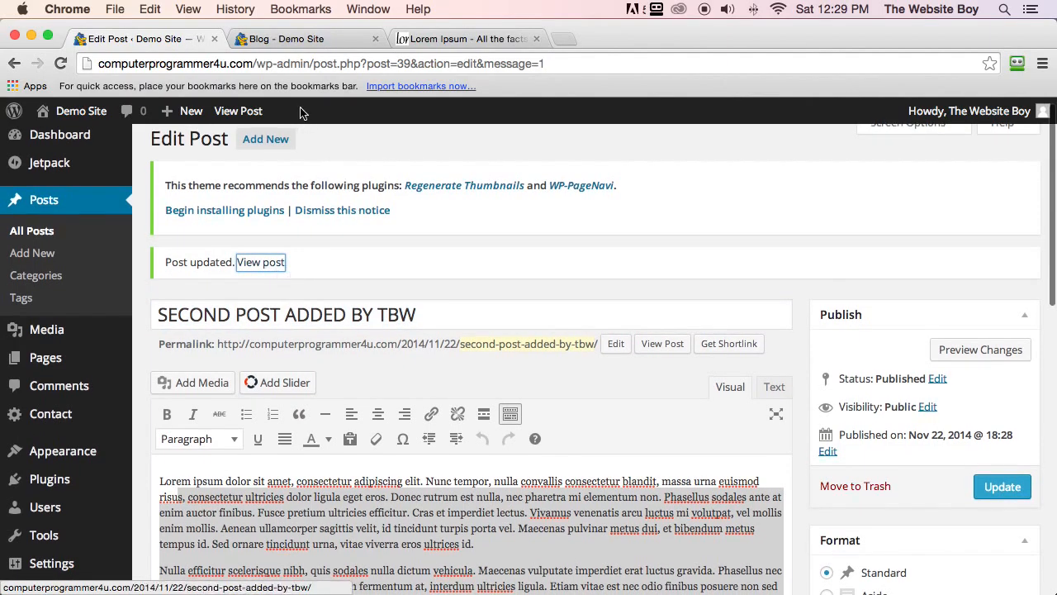
Start a new post from the copied title, changing its first word to make it "THIRD POST ADDED BY TBW".
click(271, 138)
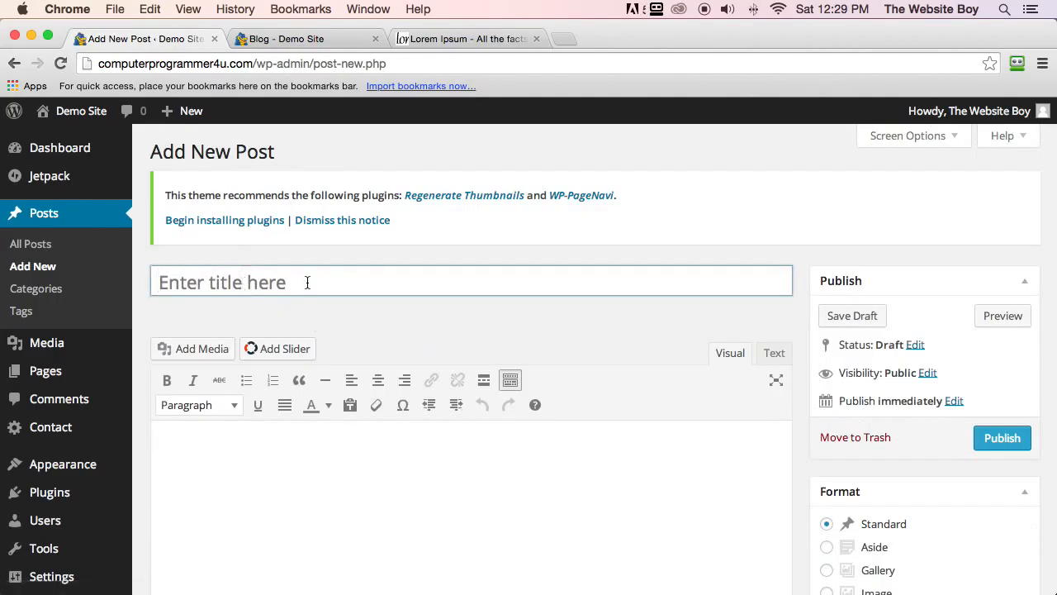
drag(237, 283, 40, 289)
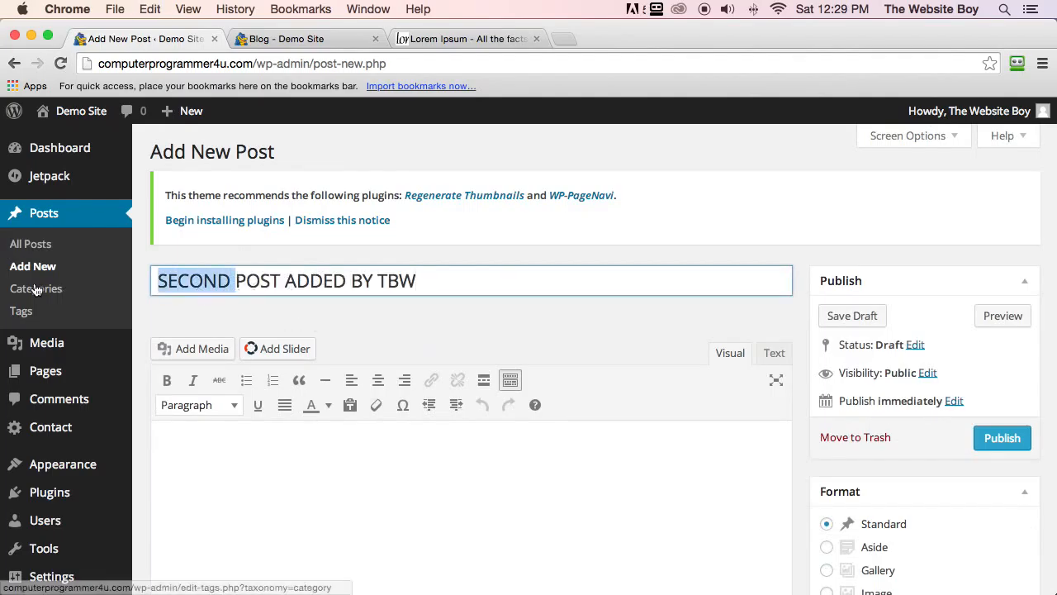
text(THIUR)
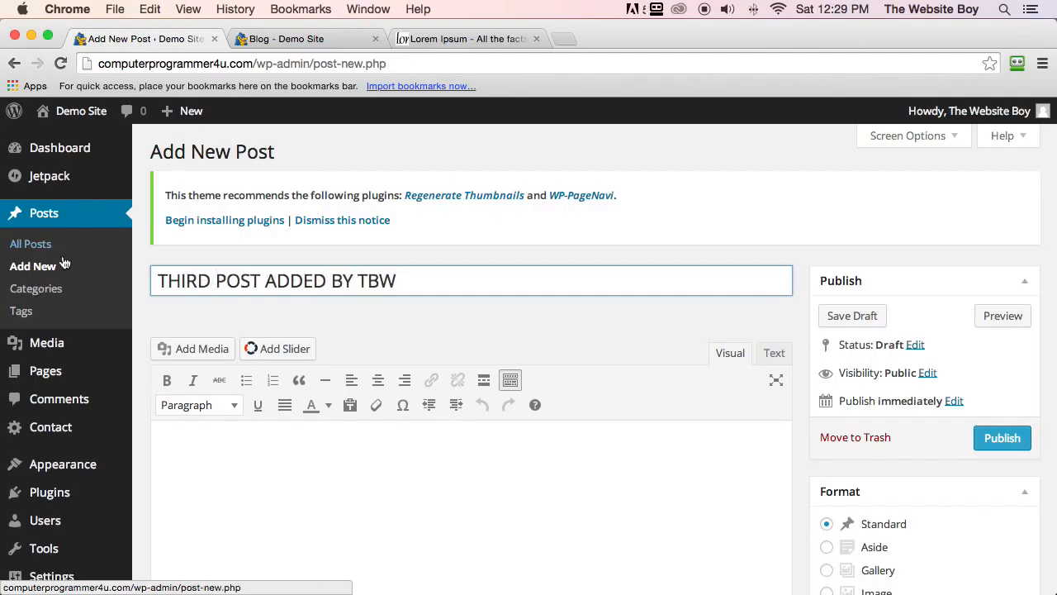
Paste the two highlighted Lorem Ipsum paragraphs from the lipsum.com page into the third post's body and publish the post.
click(463, 39)
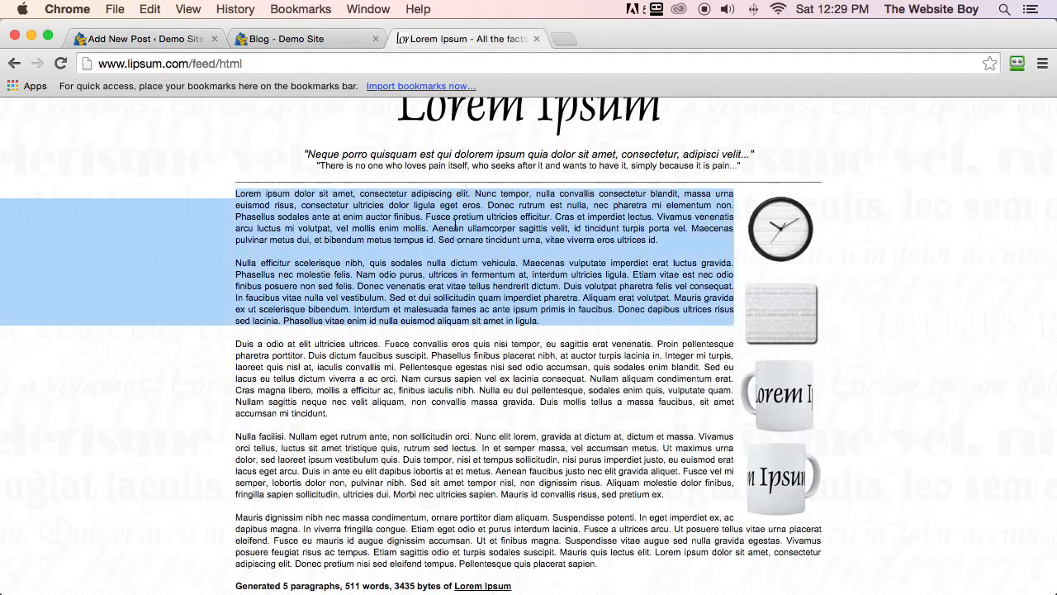
right_click(452, 216)
click(480, 230)
click(293, 38)
click(140, 39)
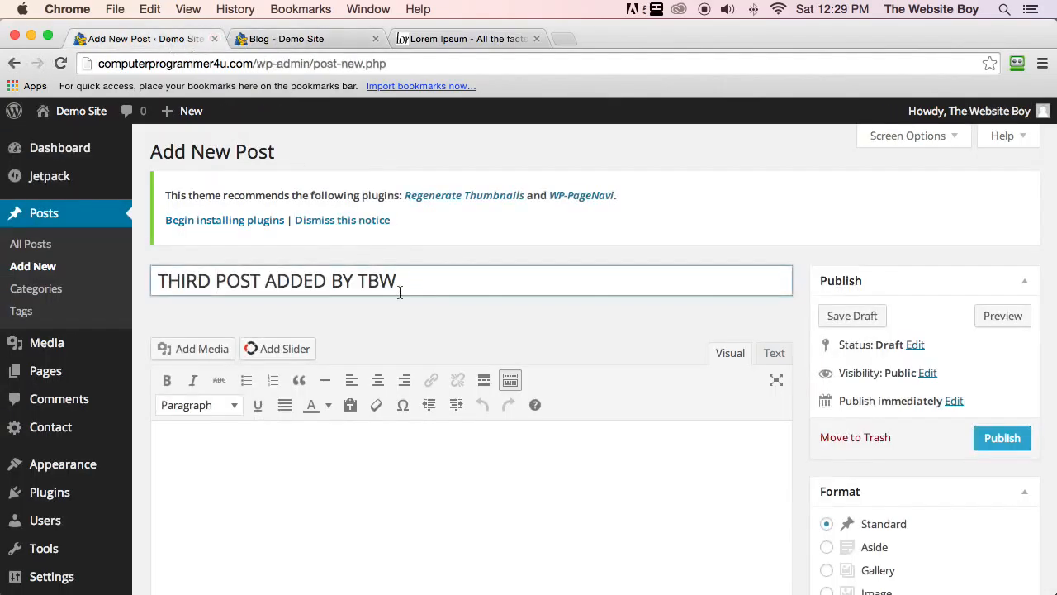
click(343, 522)
key(super+v)
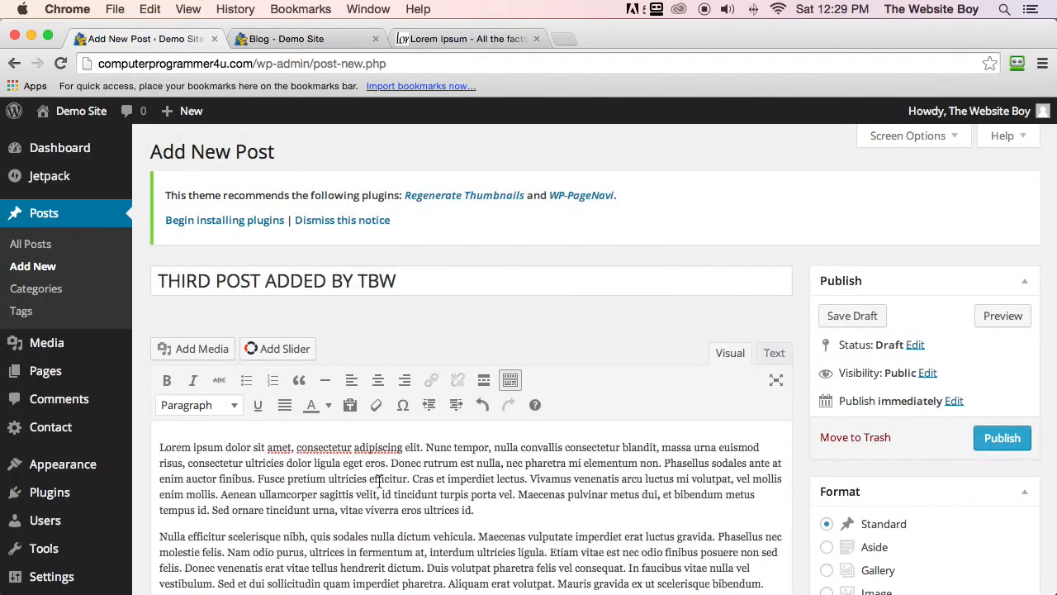
scroll(470, 478, down, 3)
click(983, 263)
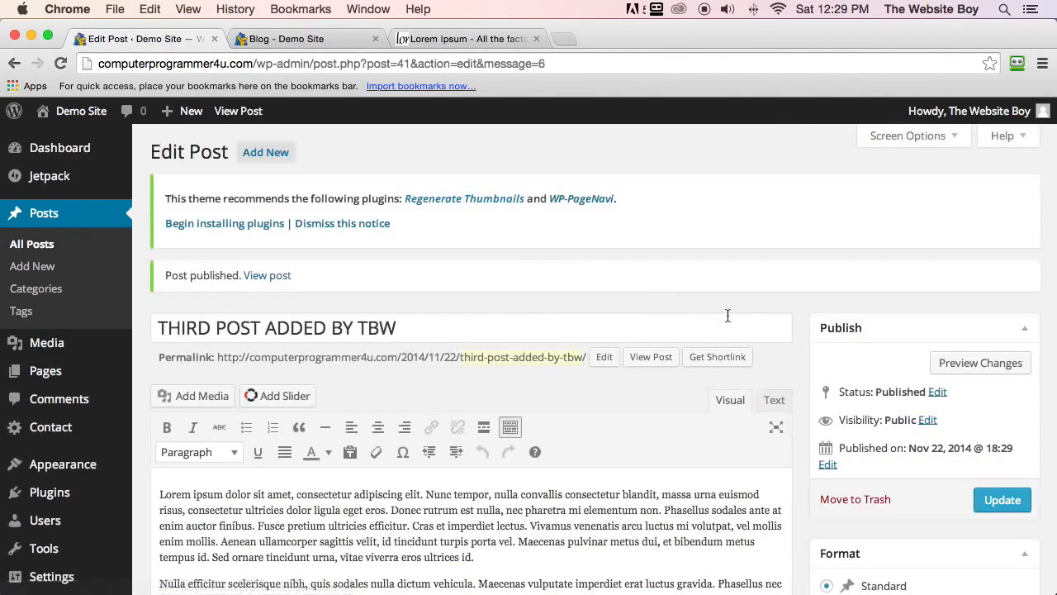
Set the cartoon face picture from the media library as the third post's featured image and update the post.
scroll(727, 314, down, 10)
click(868, 441)
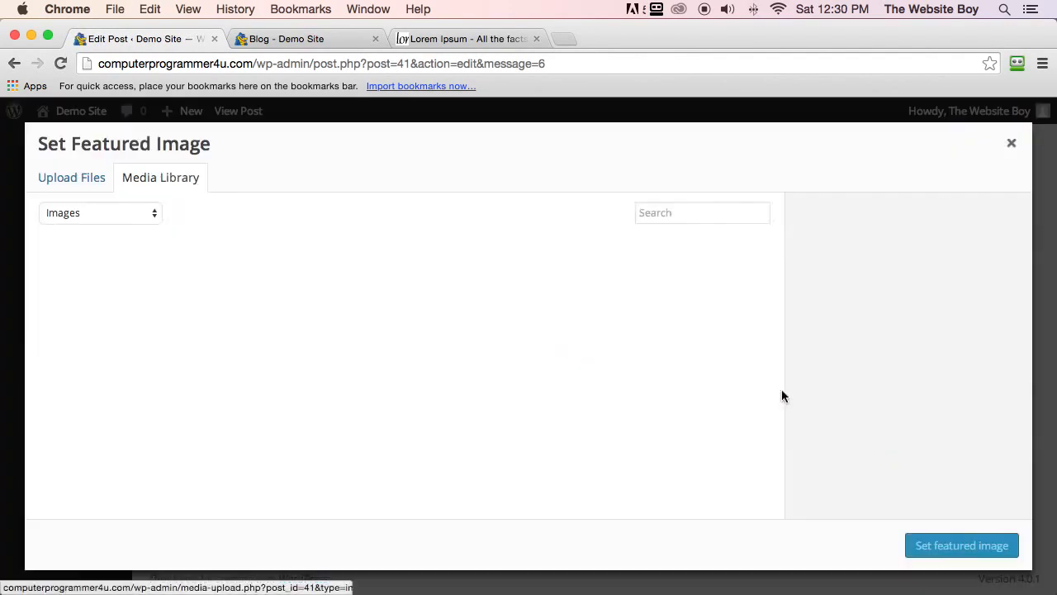
click(85, 291)
click(958, 545)
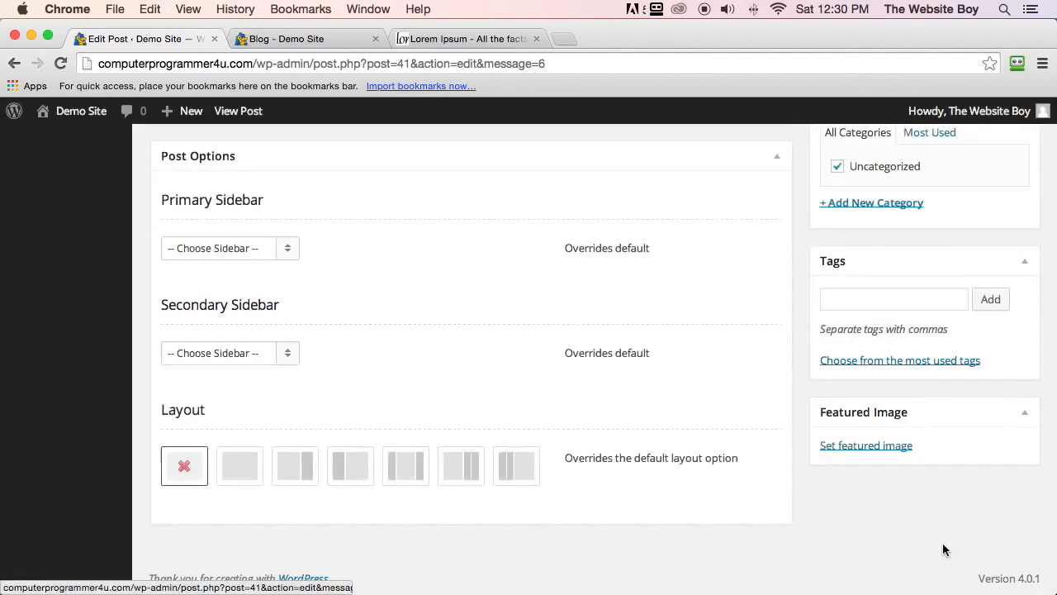
scroll(974, 521, up, 10)
click(1003, 501)
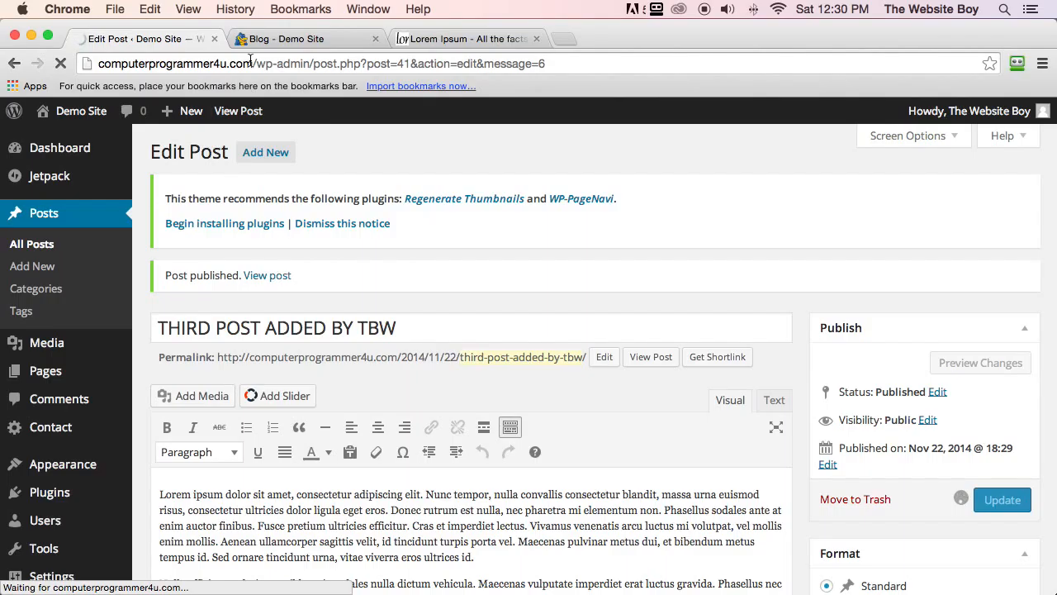
Reload the live Blog page and examine how the third post is laid out relative to the second and first posts.
click(288, 39)
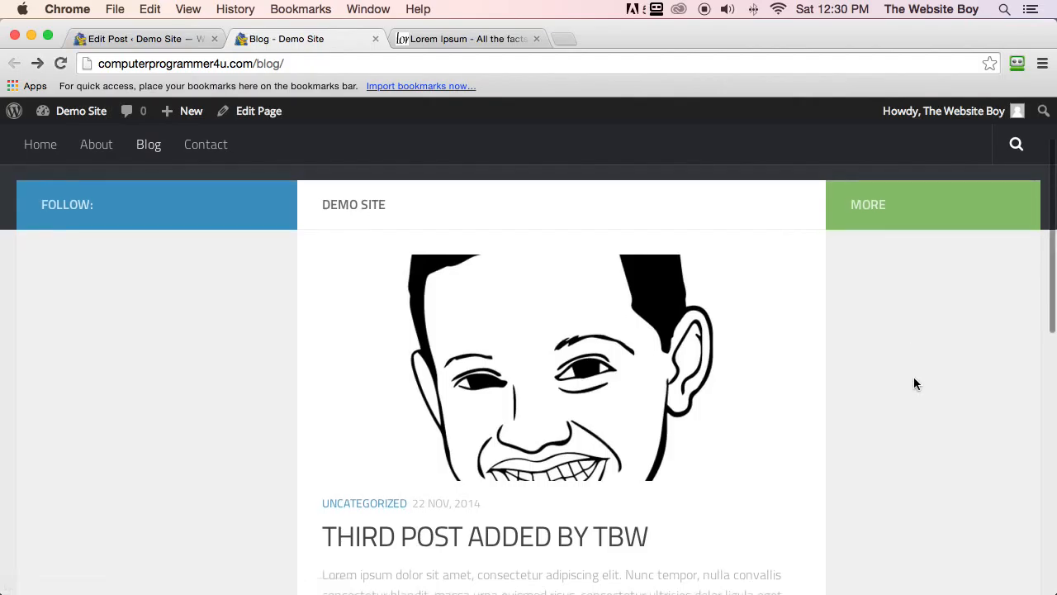
scroll(915, 380, down, 10)
scroll(914, 383, up, 10)
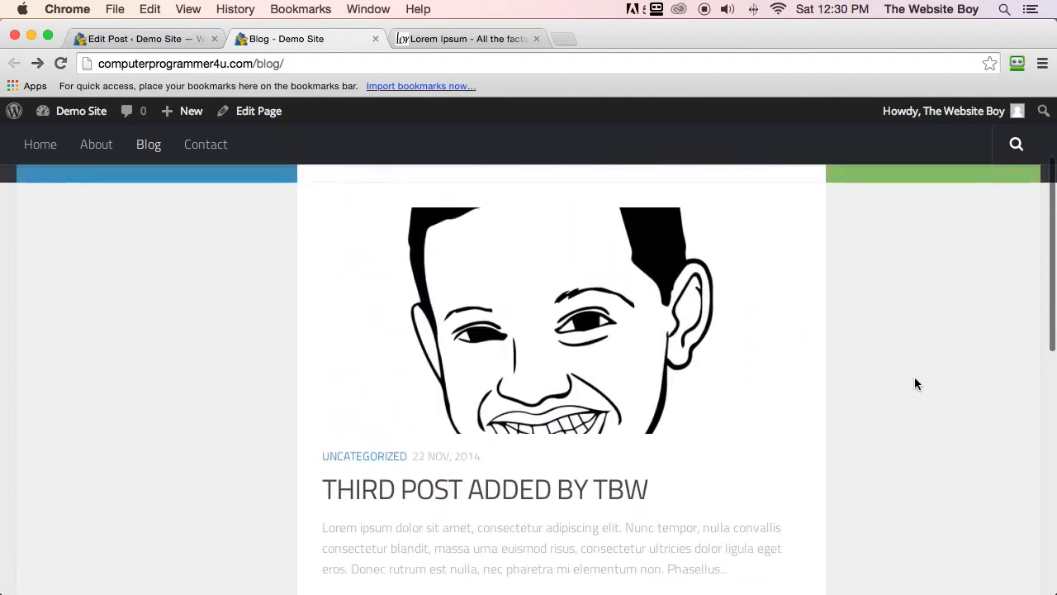
scroll(615, 495, down, 8)
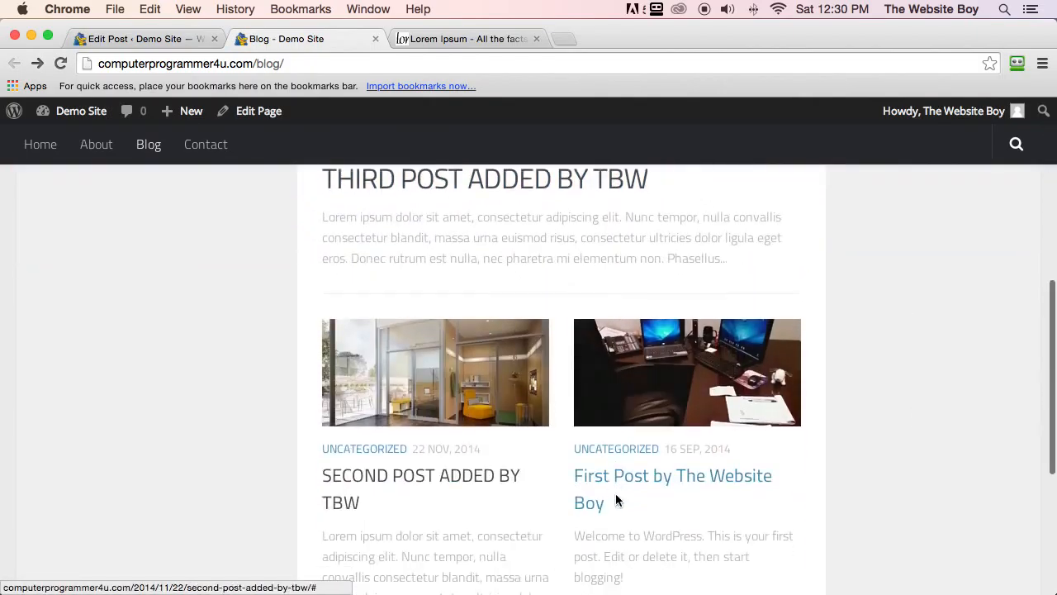
scroll(336, 360, up, 6)
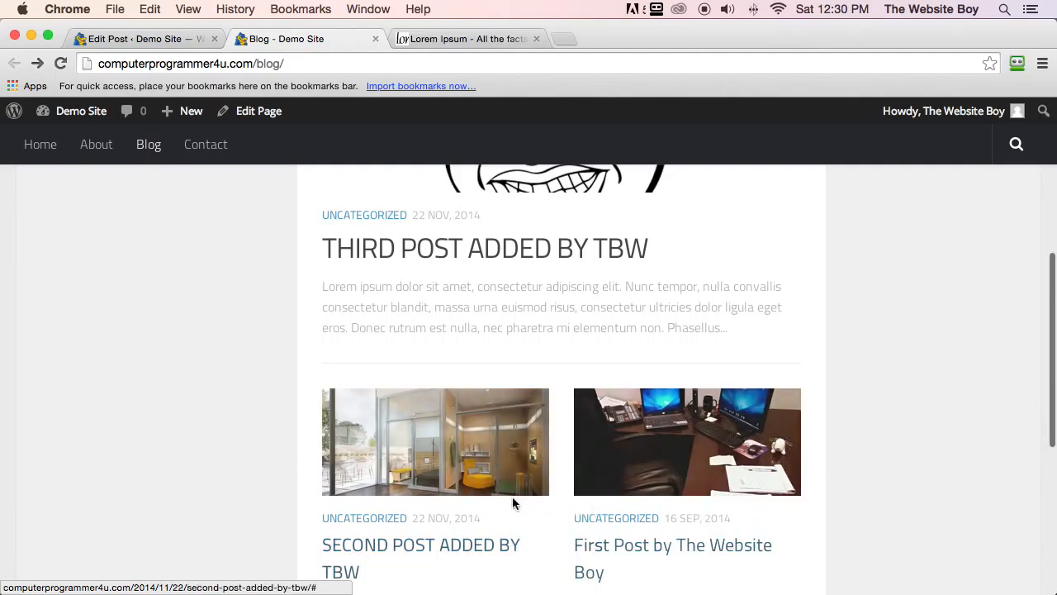
scroll(901, 421, down, 2)
scroll(901, 422, down, 2)
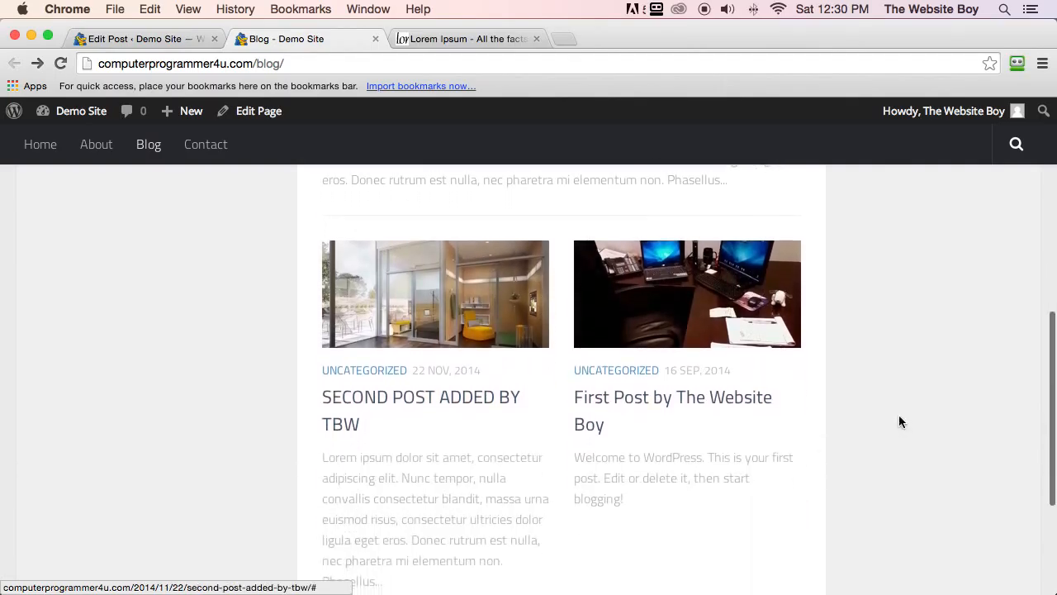
scroll(799, 495, down, 3)
scroll(799, 495, up, 5)
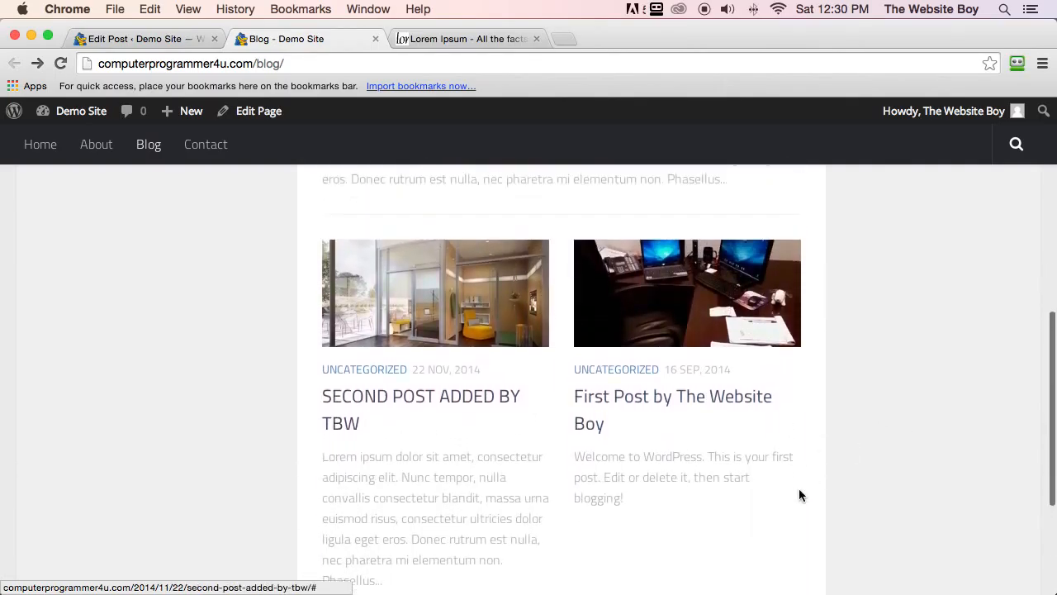
scroll(612, 487, up, 1)
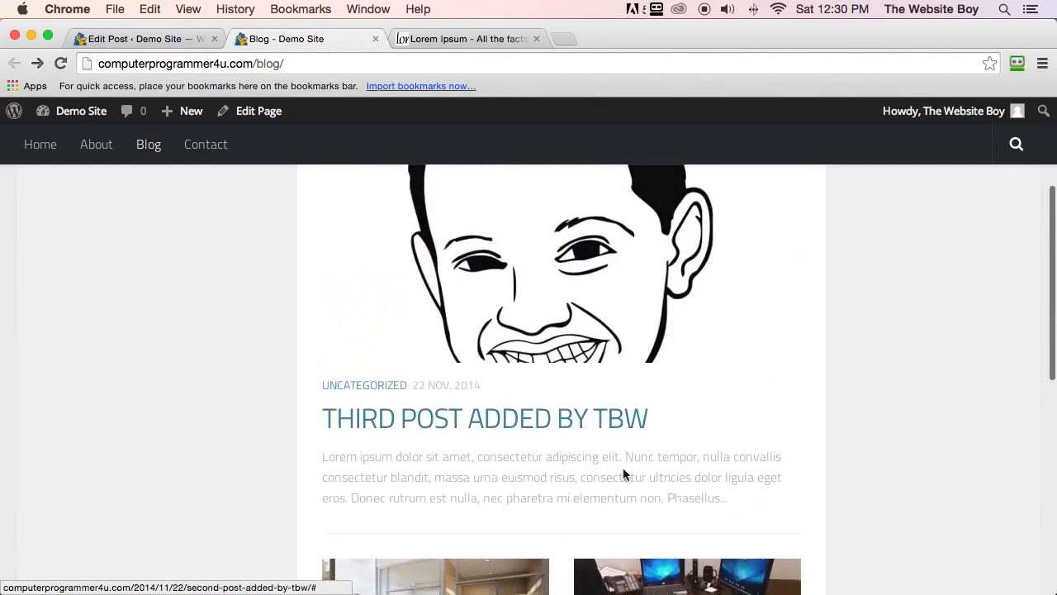
scroll(623, 468, down, 4)
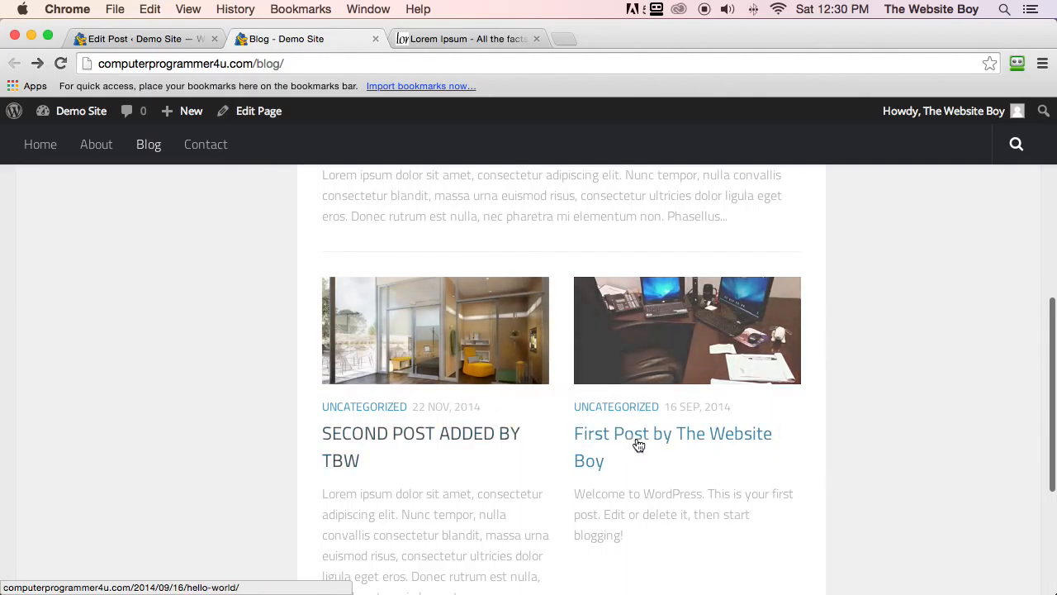
scroll(734, 336, up, 10)
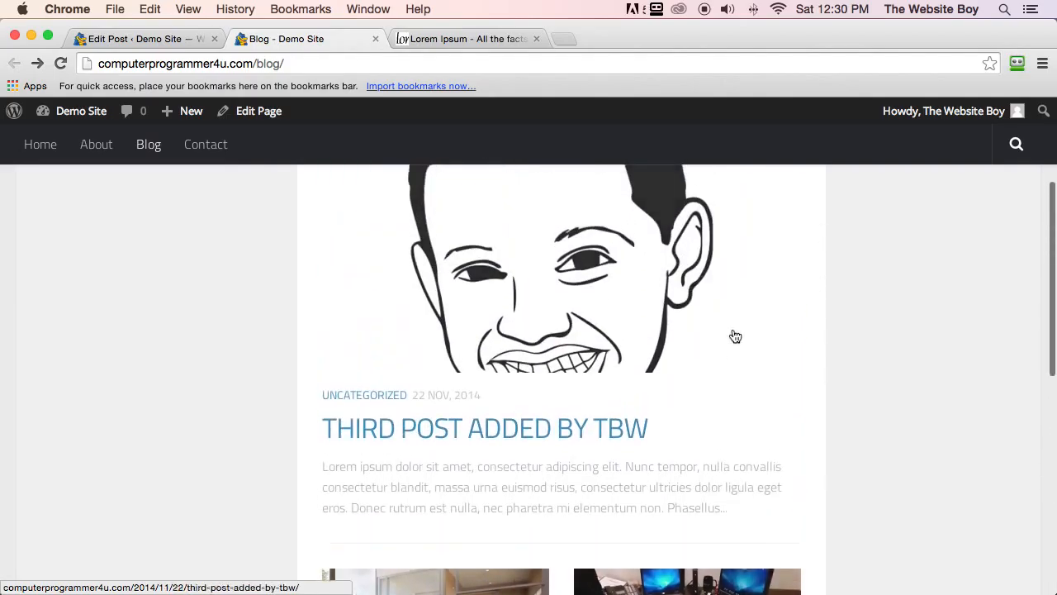
scroll(686, 401, down, 5)
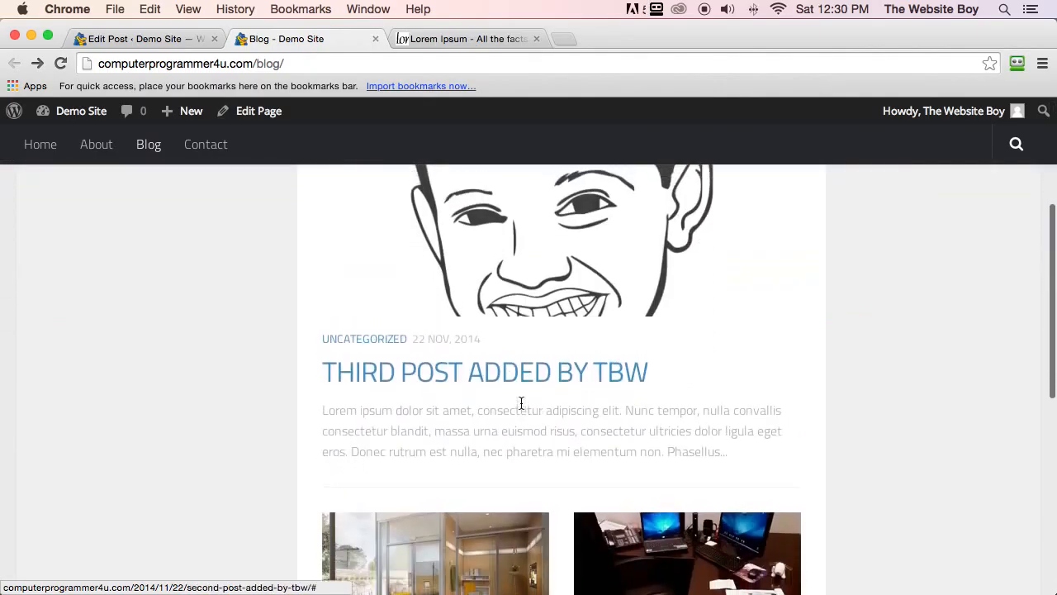
scroll(521, 404, up, 5)
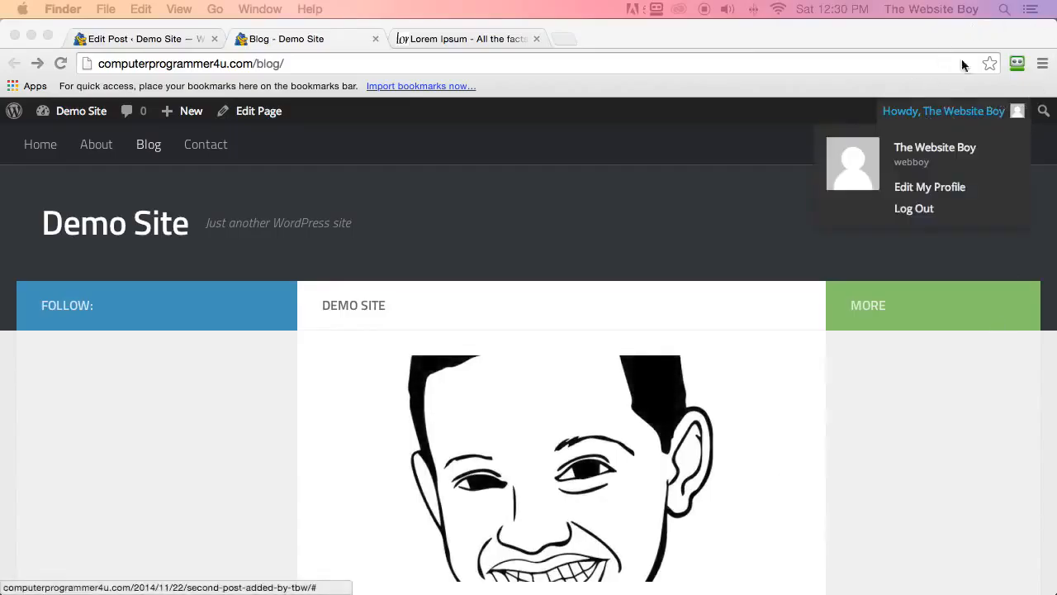
click(965, 33)
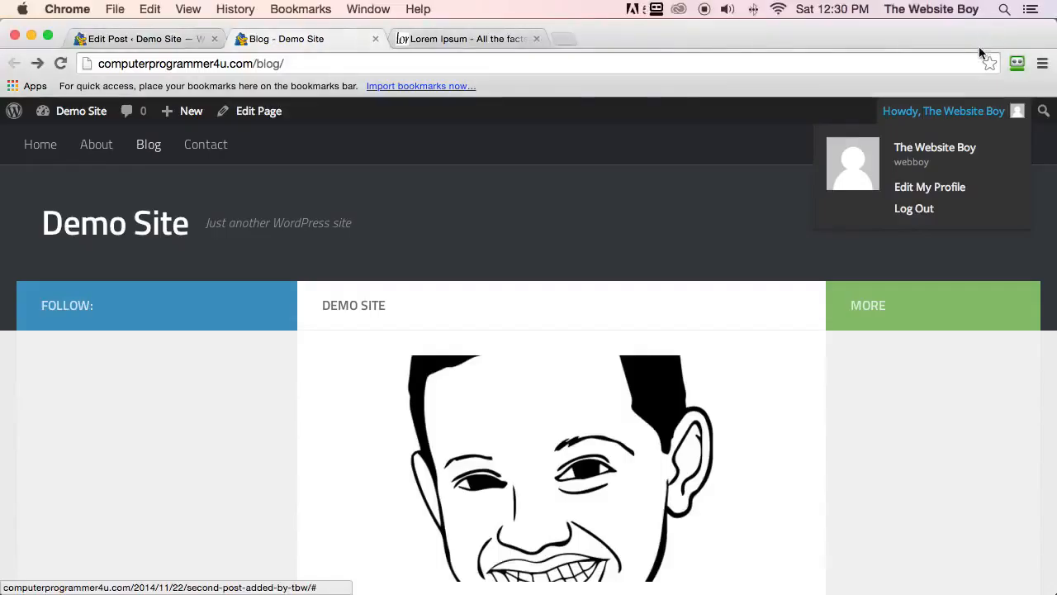